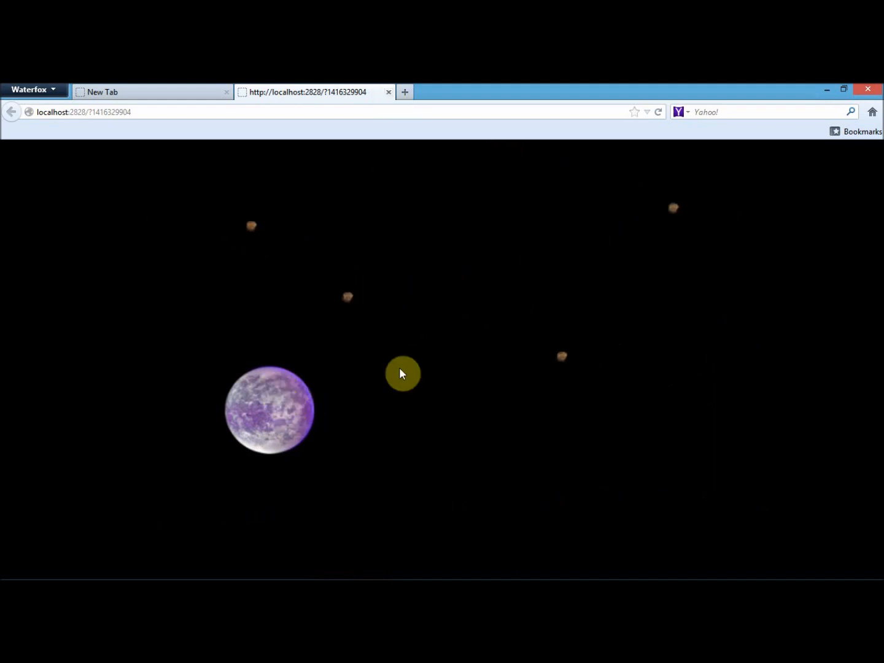
Close the browser preview of the game and switch to GDevelop, showing the events of the tut_grav scene
click(390, 91)
key(alt+Tab)
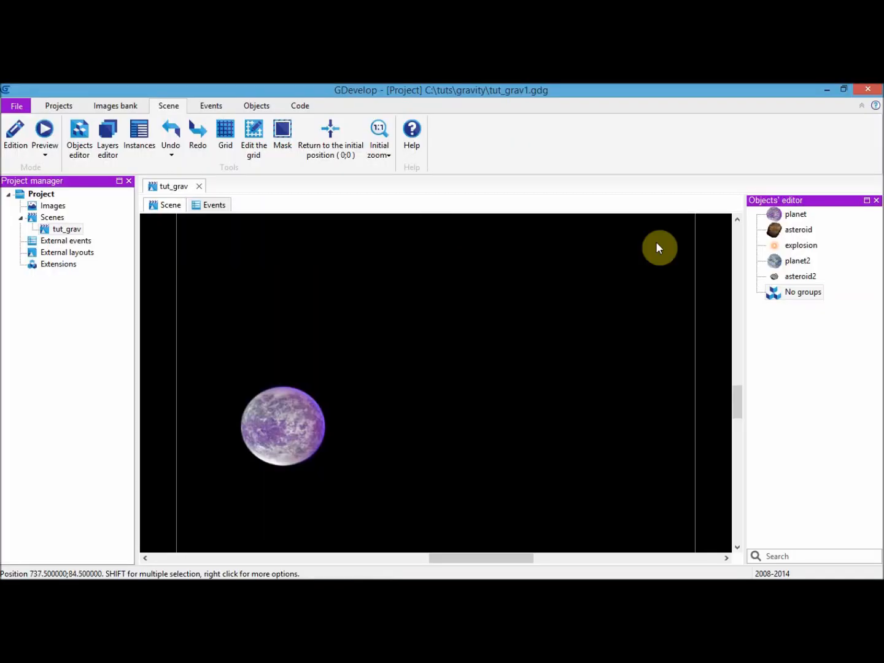
click(215, 207)
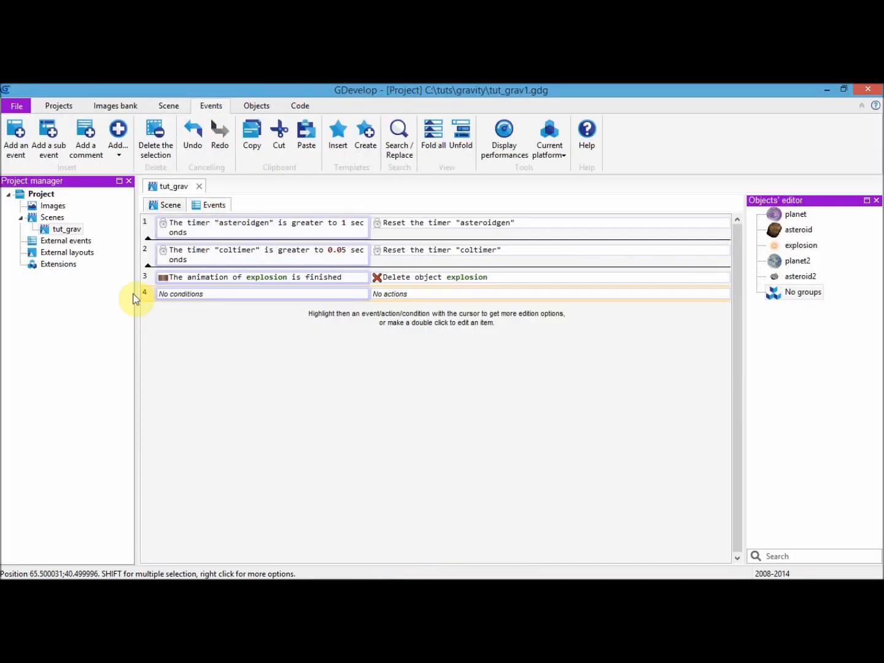
Add a Value of a timer condition to the empty event 4, with 0.2 seconds and the timer name "gravitytimer"
mouse_move(194, 301)
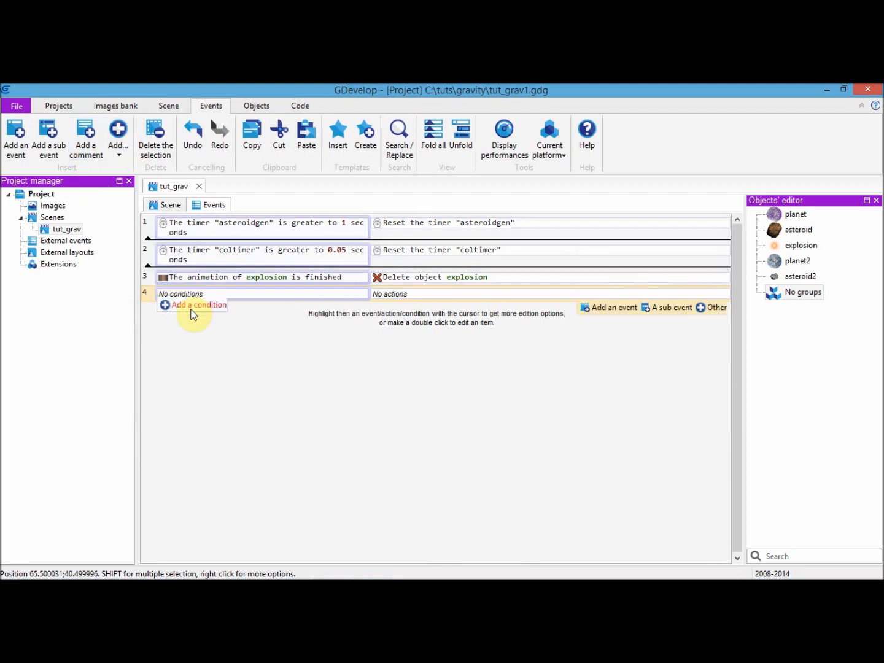
click(197, 306)
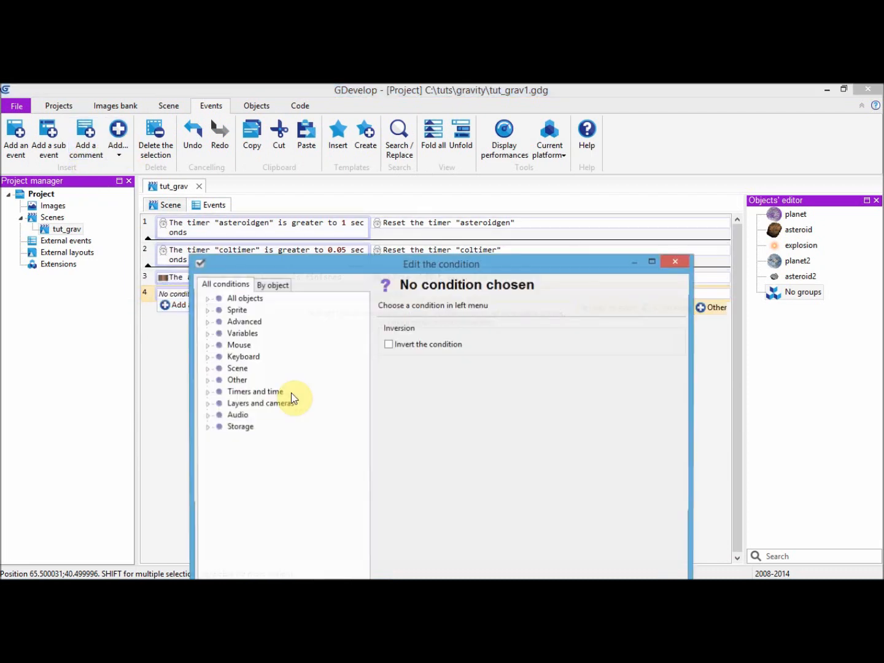
click(207, 393)
click(262, 415)
click(452, 347)
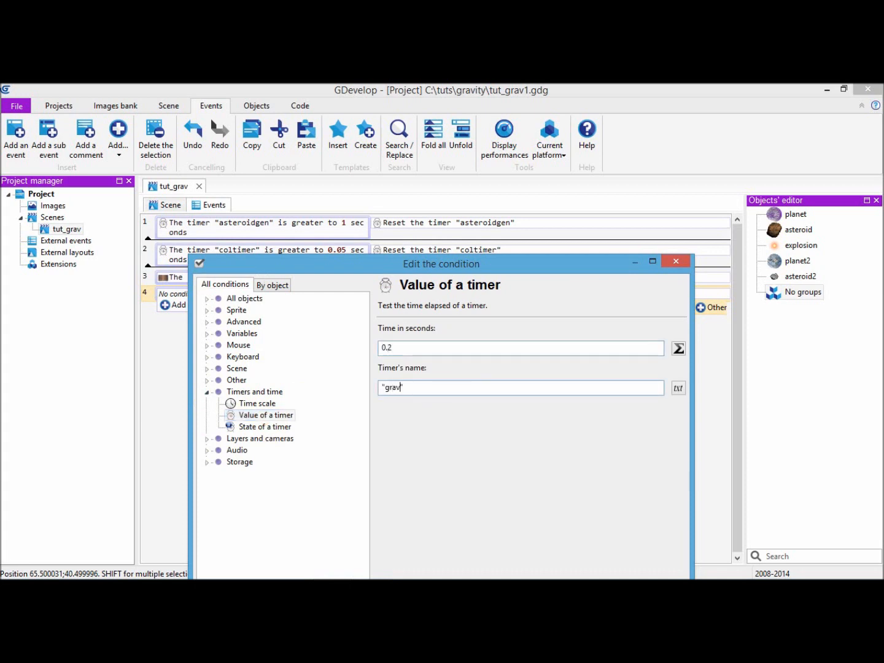
drag(488, 260, 488, 176)
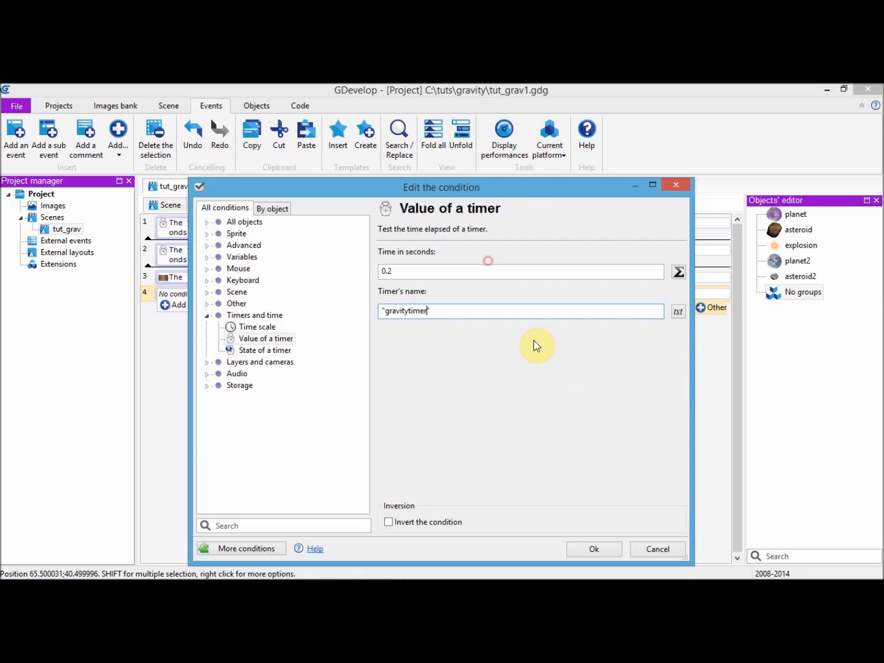
click(586, 548)
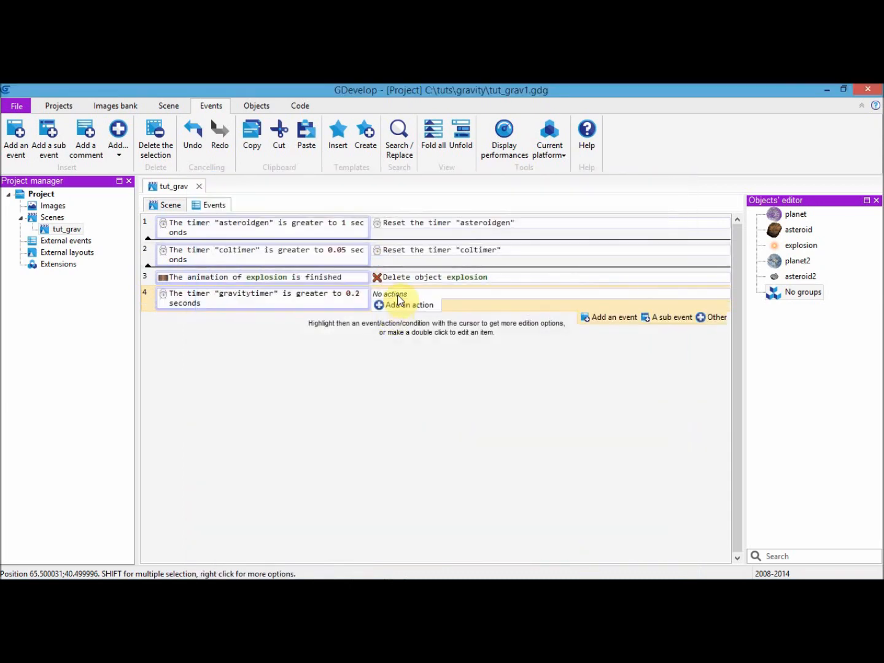
Add a Reset a timer action for "gravitytimer" to event 4 and insert an empty sub-event under it
click(396, 303)
click(207, 357)
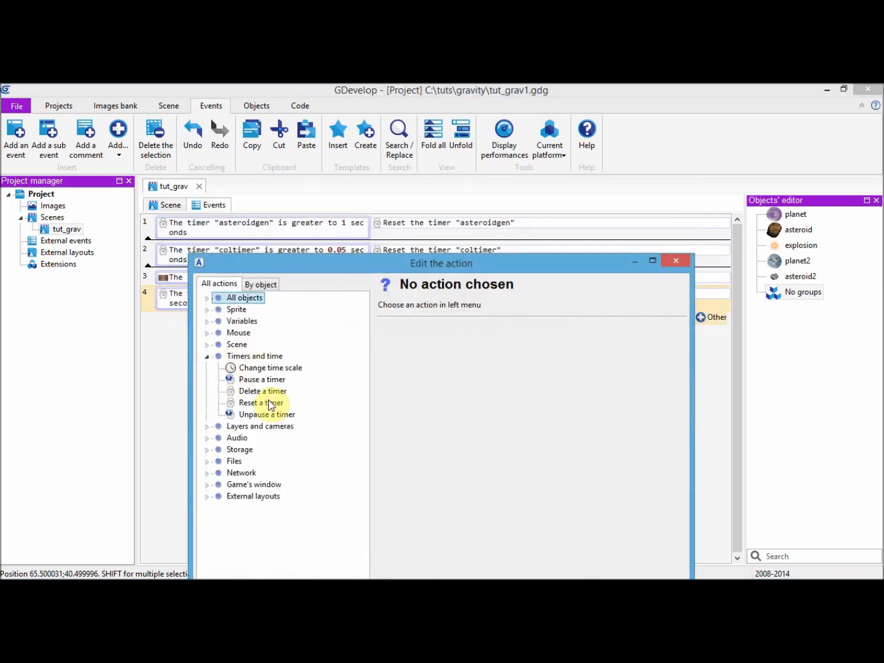
click(269, 402)
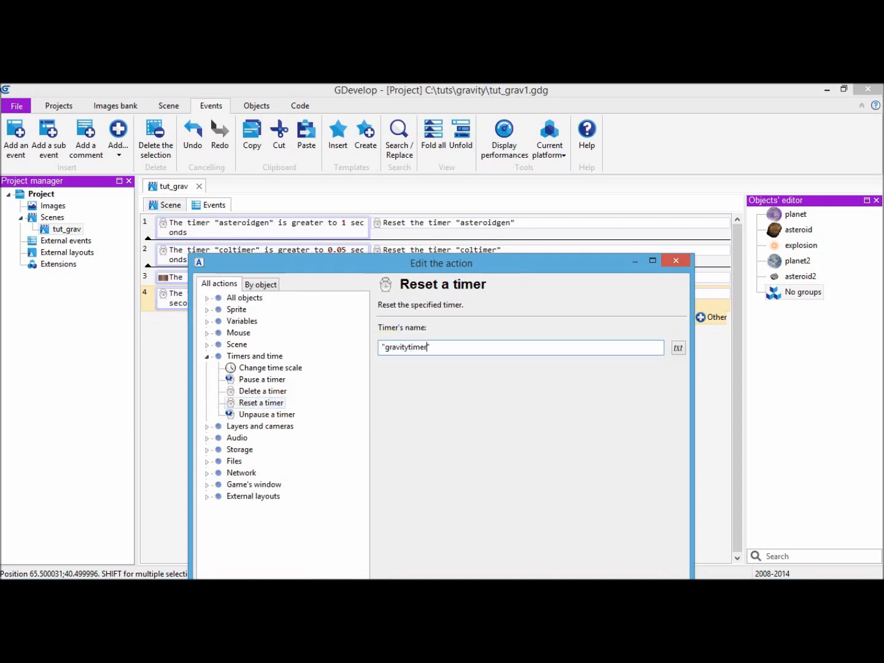
drag(459, 258, 515, 115)
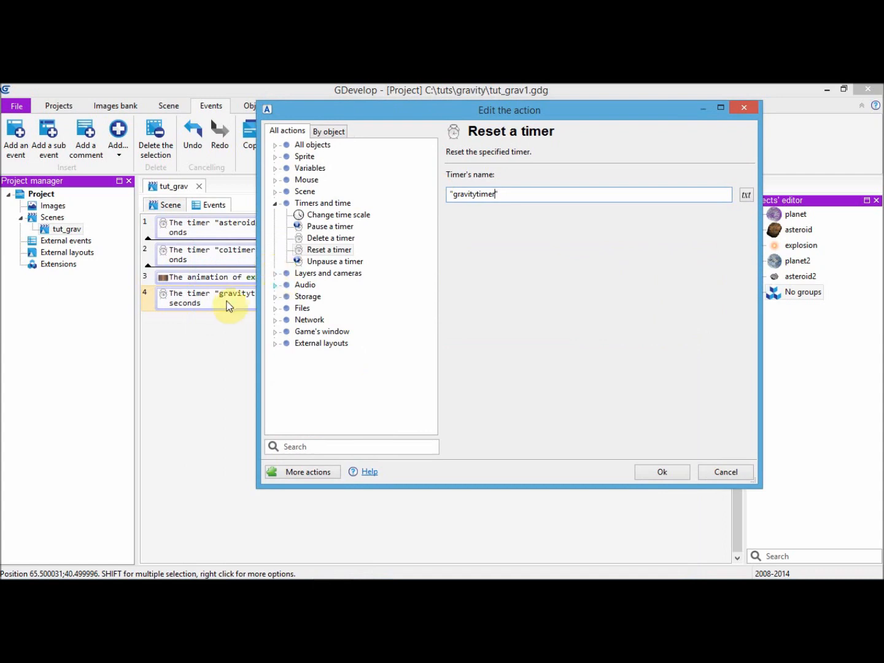
click(638, 470)
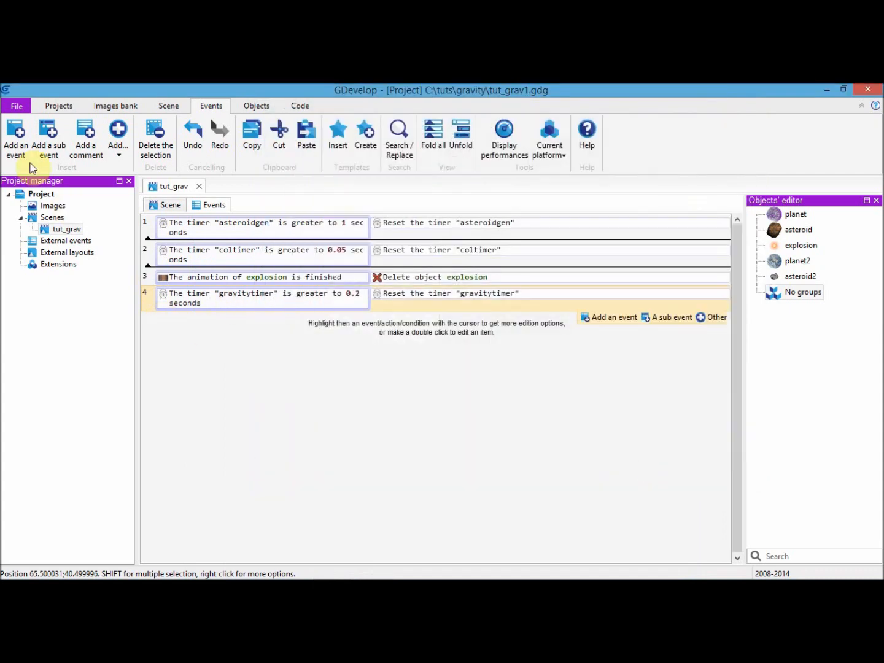
click(48, 138)
click(172, 318)
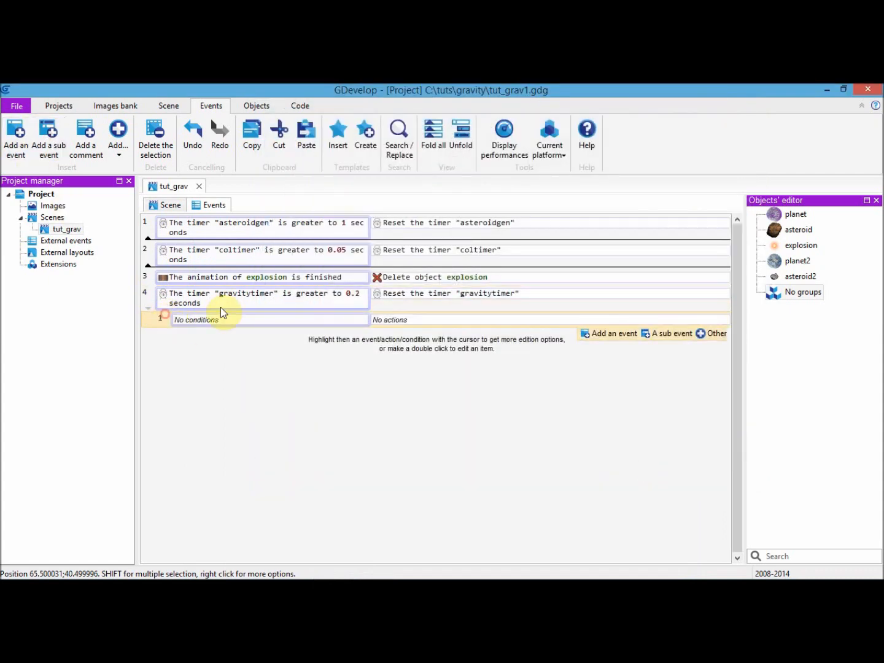
Create an object group named gravityobjects
right_click(789, 293)
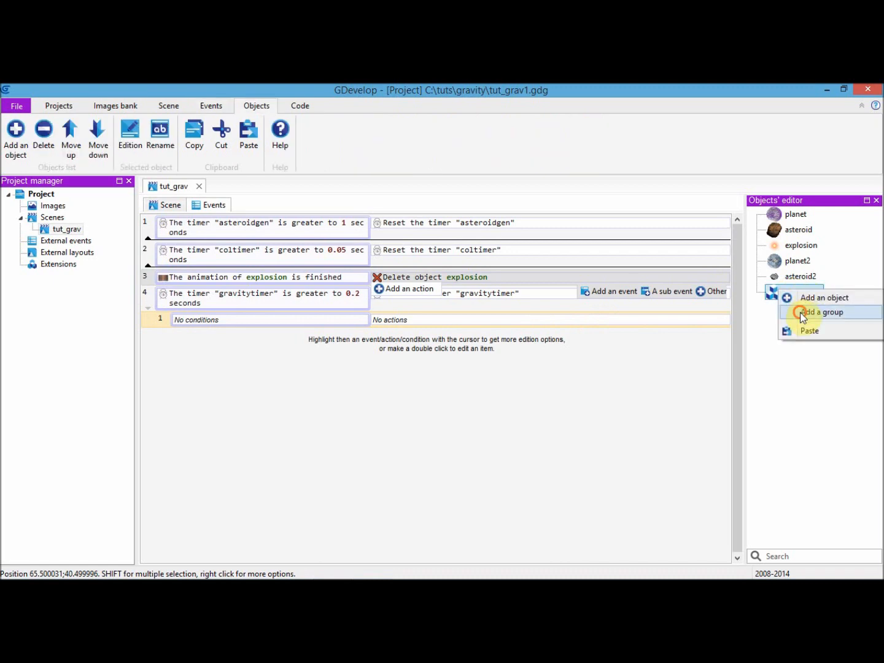
click(804, 312)
click(803, 296)
click(802, 297)
text(gravityobjects)
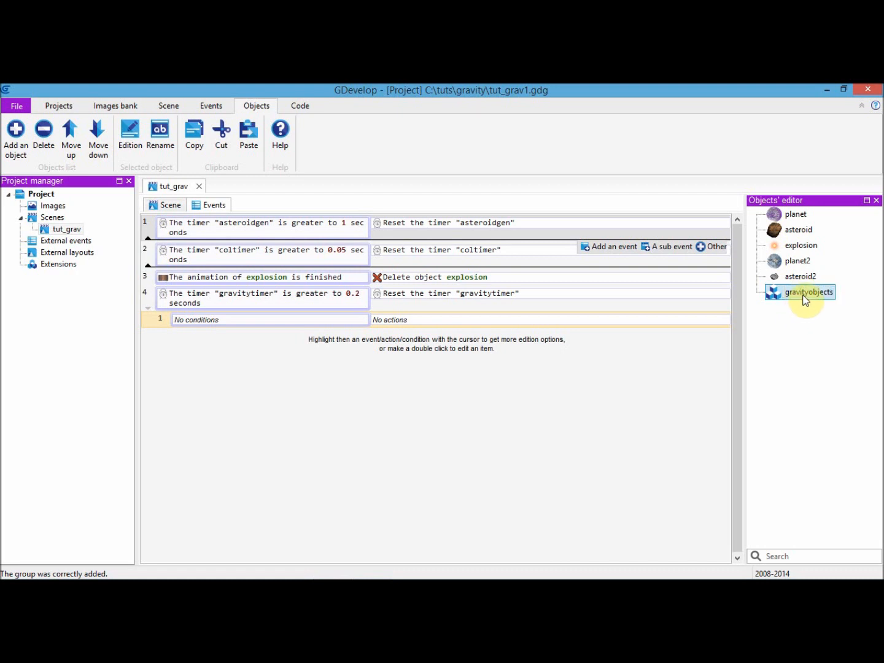
Add the asteroid and asteroid2 objects to the gravityobjects group
double_click(806, 295)
click(59, 154)
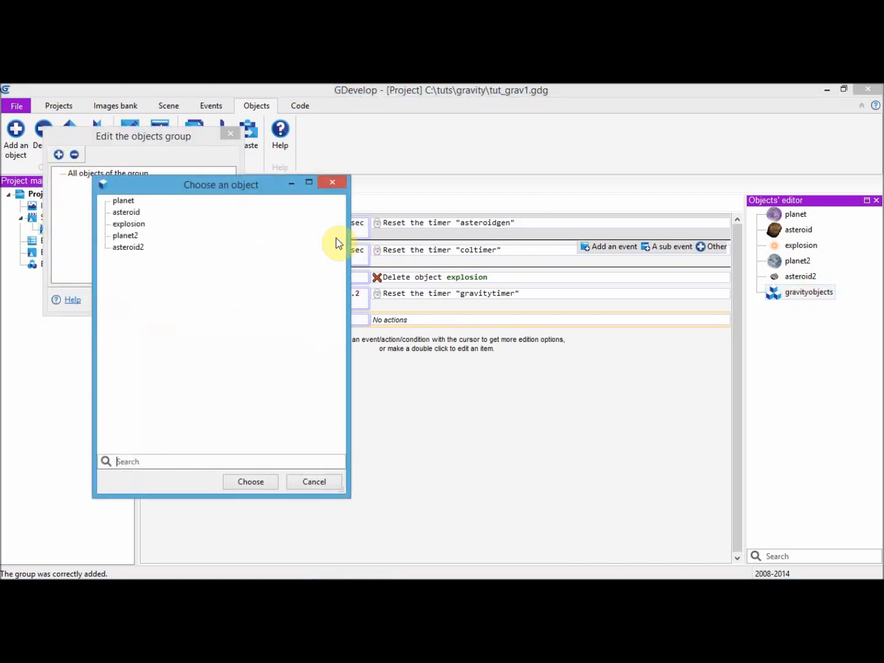
click(132, 247)
ctrl+click(136, 215)
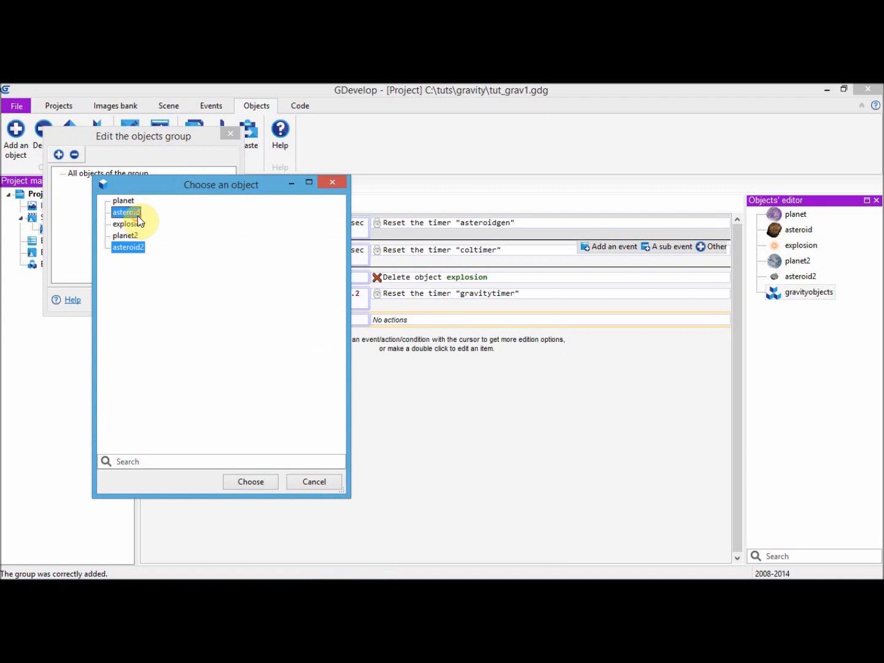
click(252, 481)
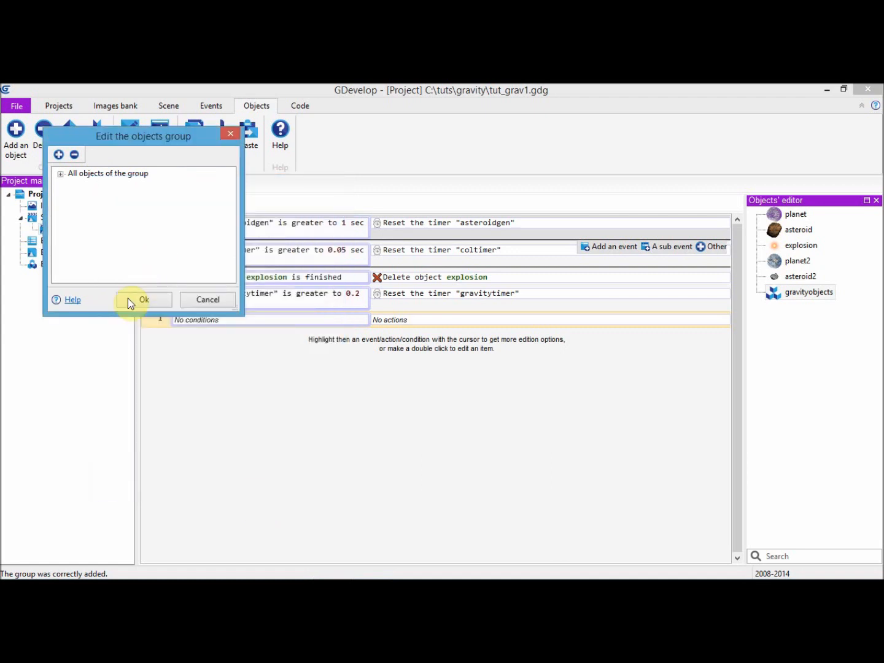
click(60, 174)
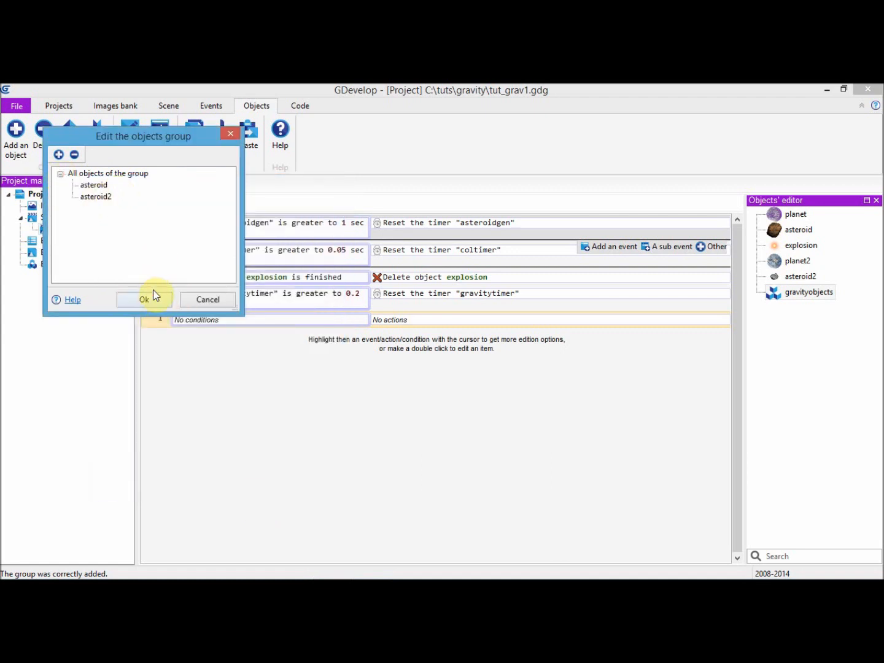
click(151, 305)
Create a second object group named planets
right_click(773, 293)
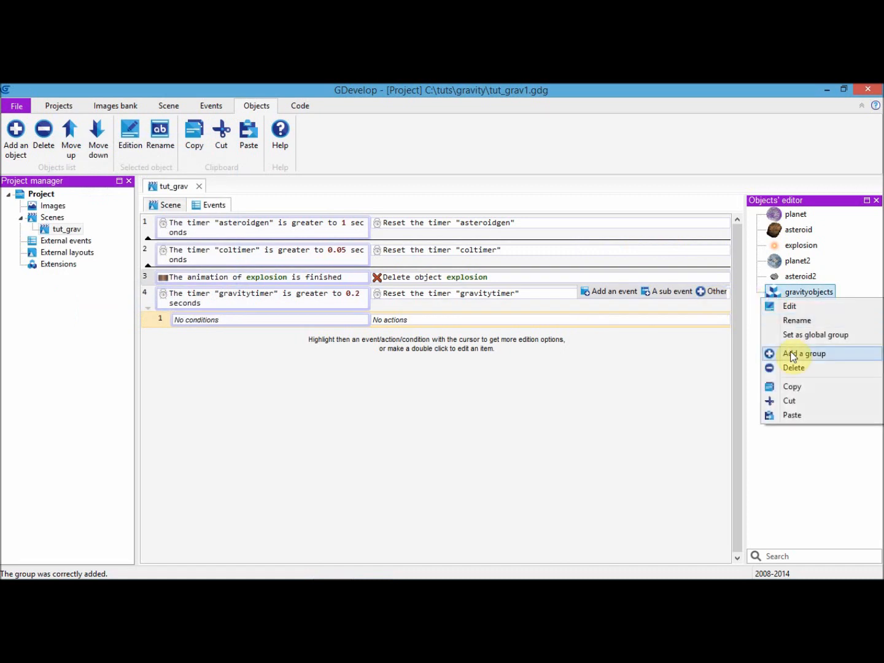
click(804, 354)
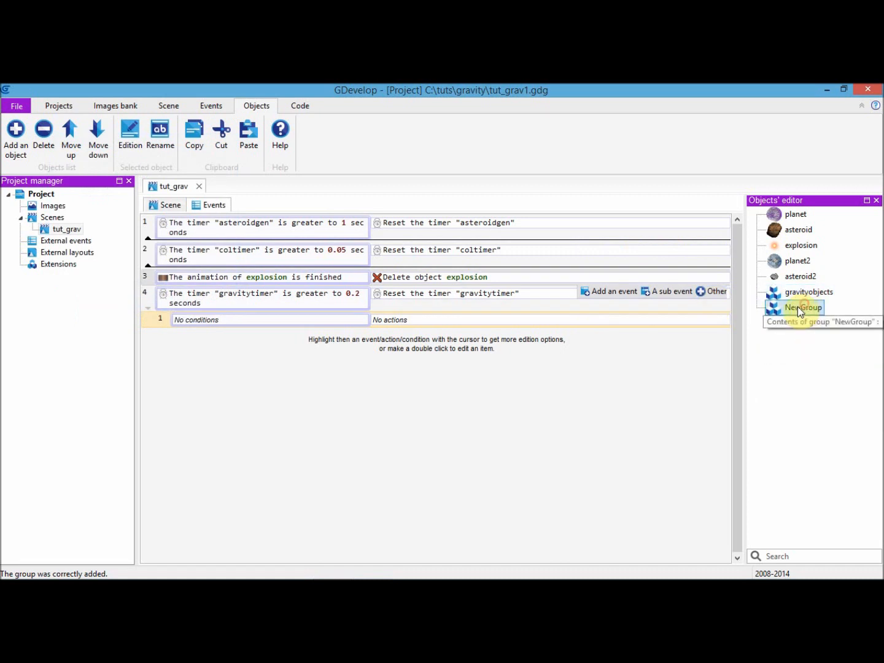
click(800, 309)
text(planets)
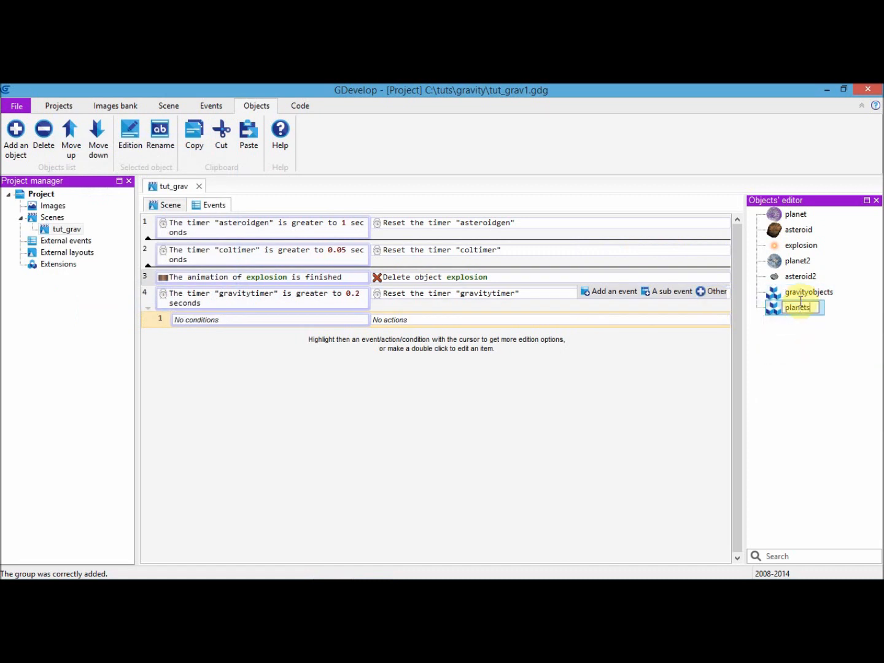
click(803, 293)
click(797, 308)
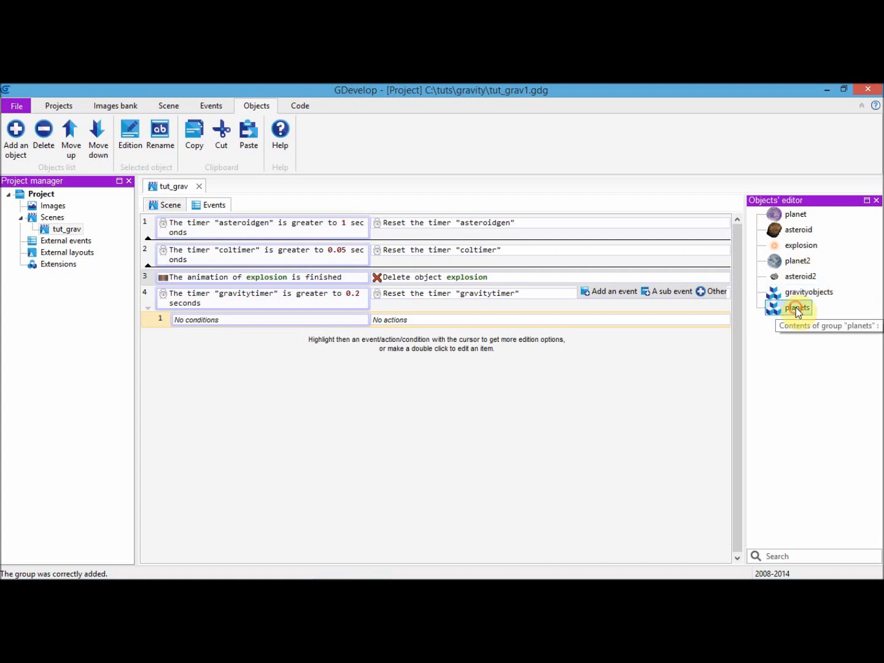
Add the planet and planet2 objects to the planets group
double_click(797, 308)
click(59, 154)
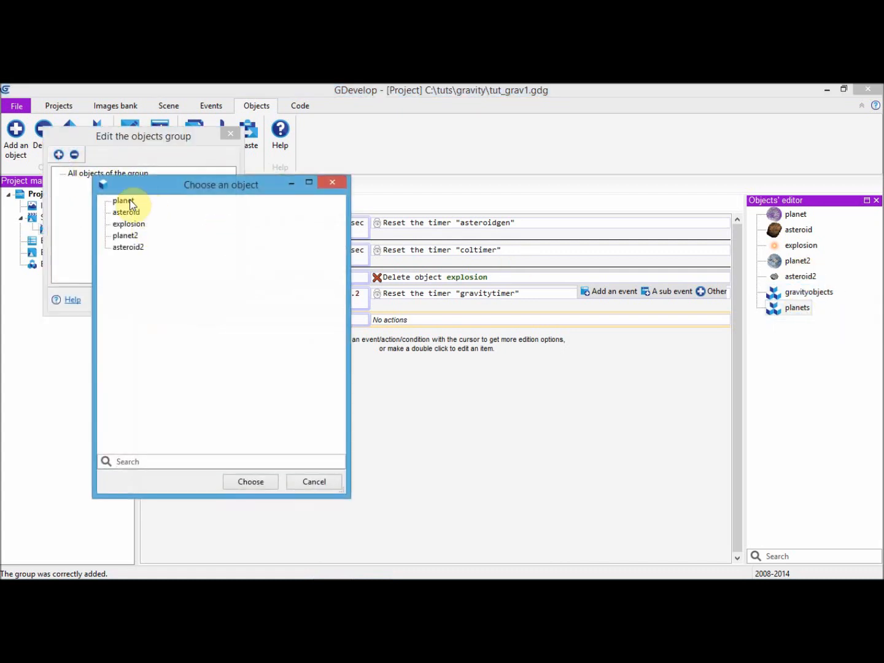
click(136, 239)
click(257, 483)
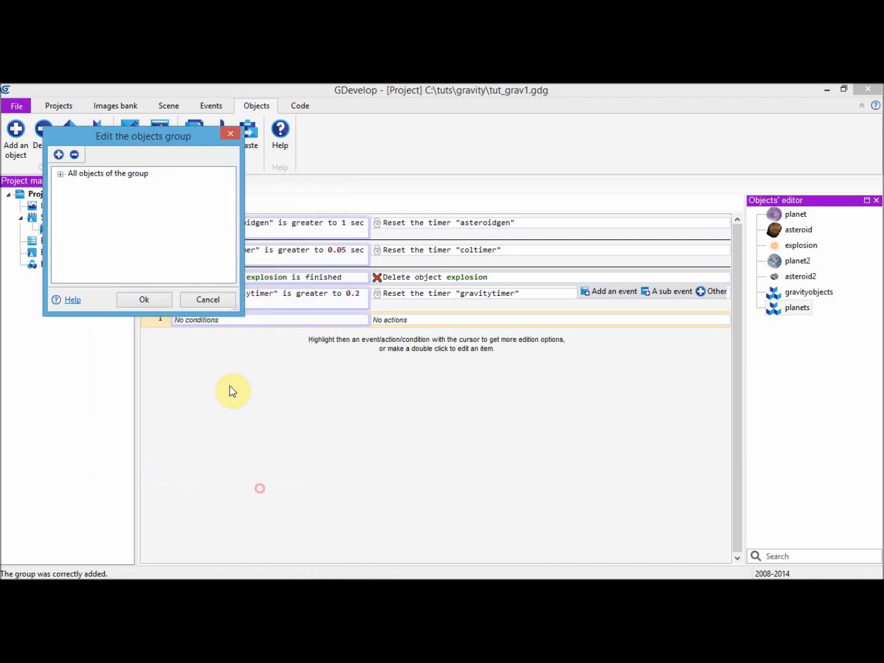
click(60, 174)
click(158, 299)
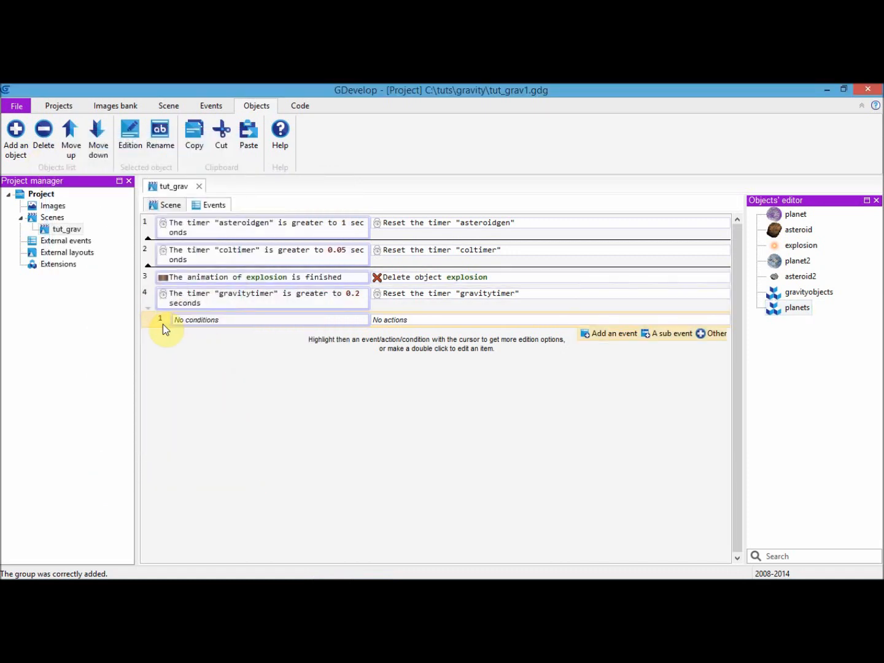
Replace the empty sub-event of event 4 with a For each object event that repeats for the planets group
click(161, 322)
click(211, 105)
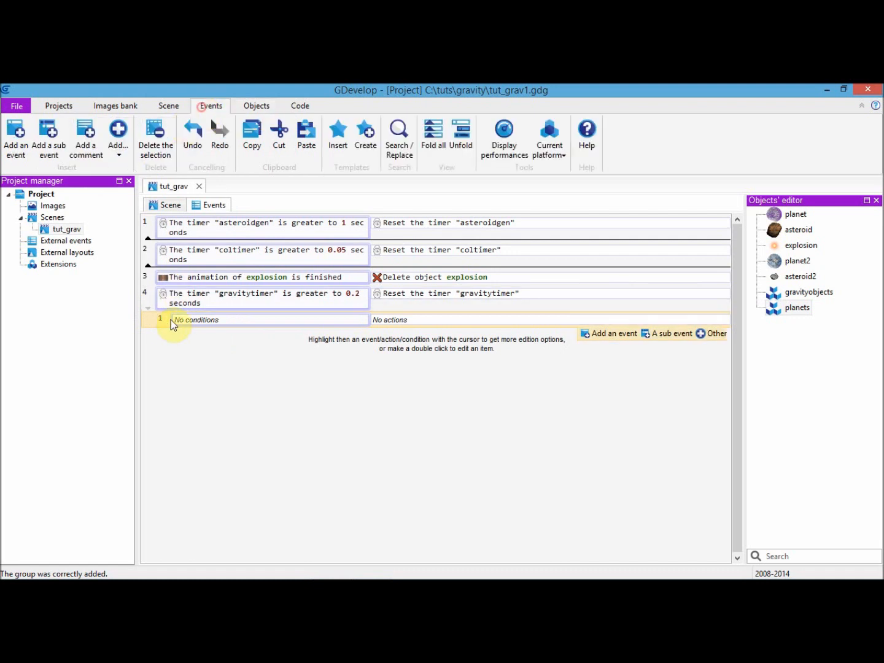
click(119, 131)
click(148, 181)
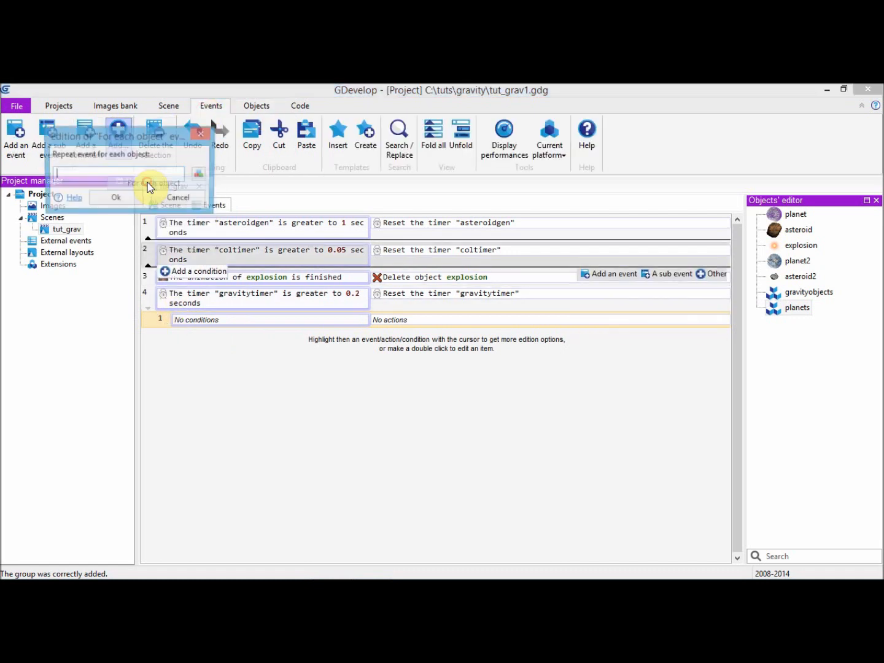
text(planets)
click(199, 173)
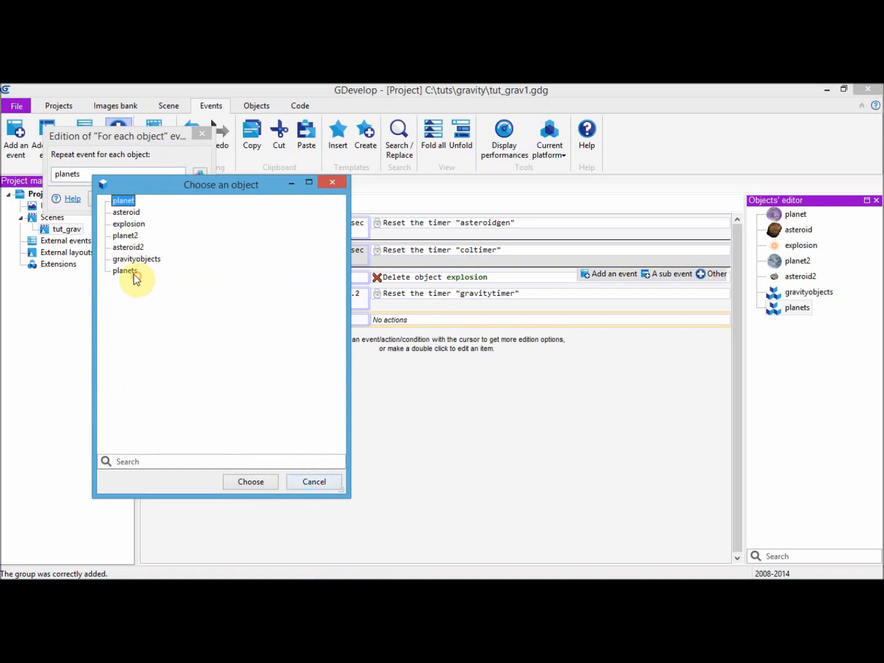
double_click(132, 273)
click(117, 199)
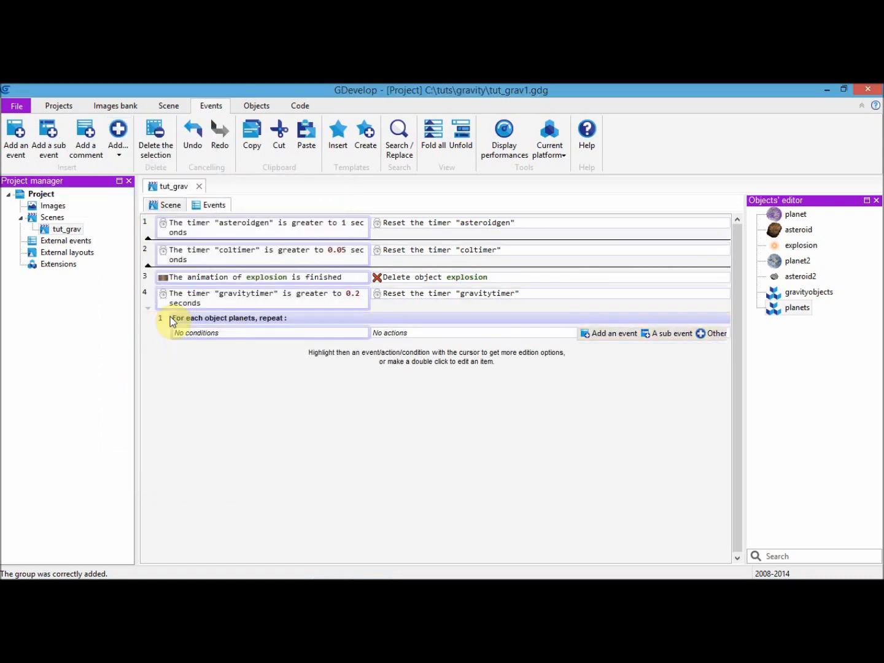
click(415, 336)
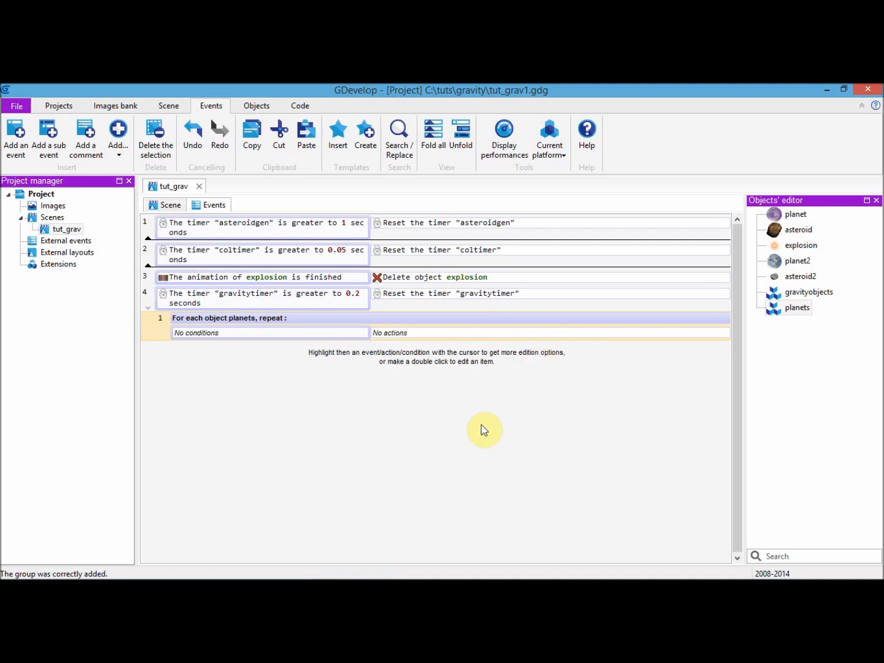
Review the object variables defined for the planet object
mouse_move(436, 337)
right_click(793, 216)
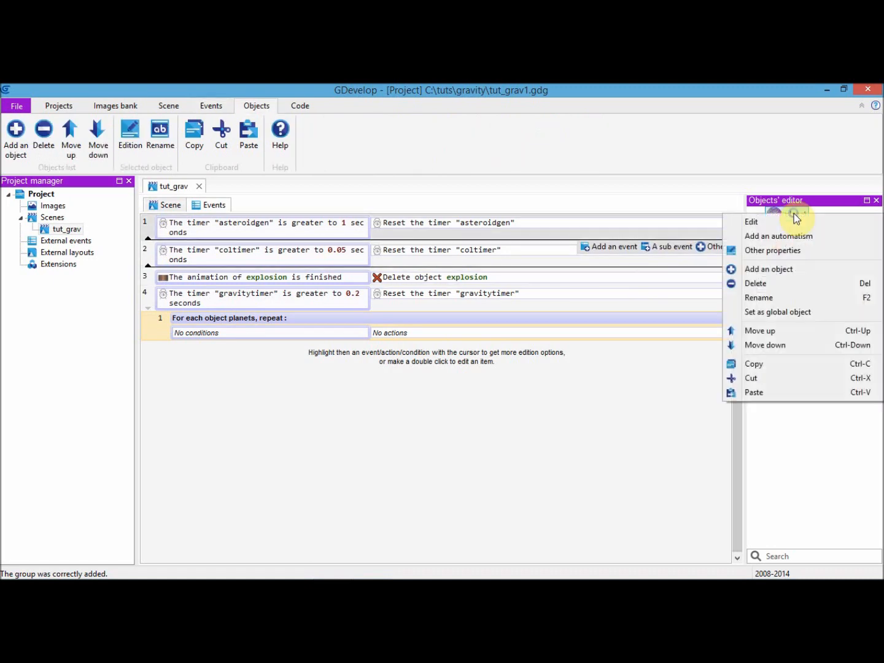
click(773, 251)
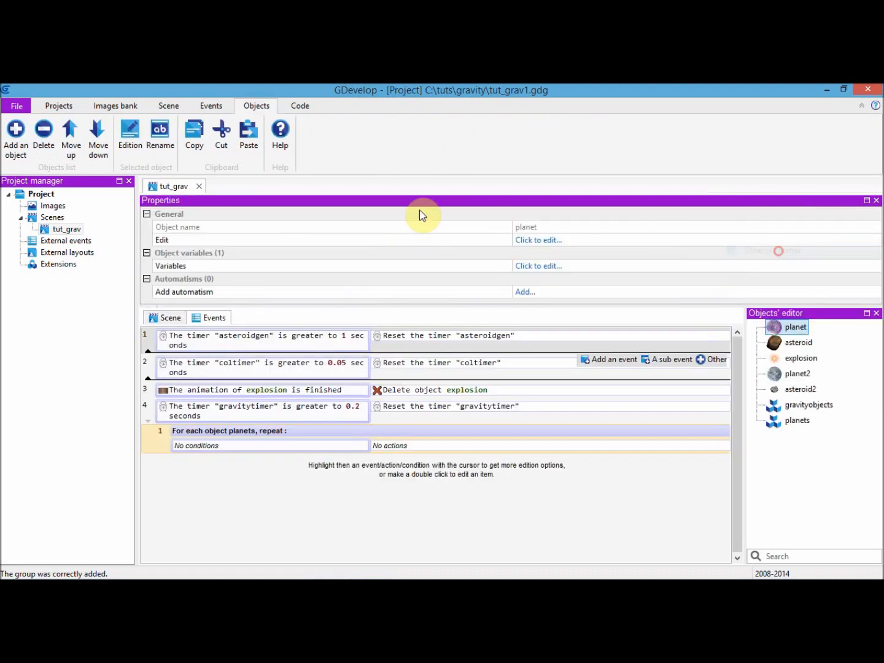
double_click(340, 267)
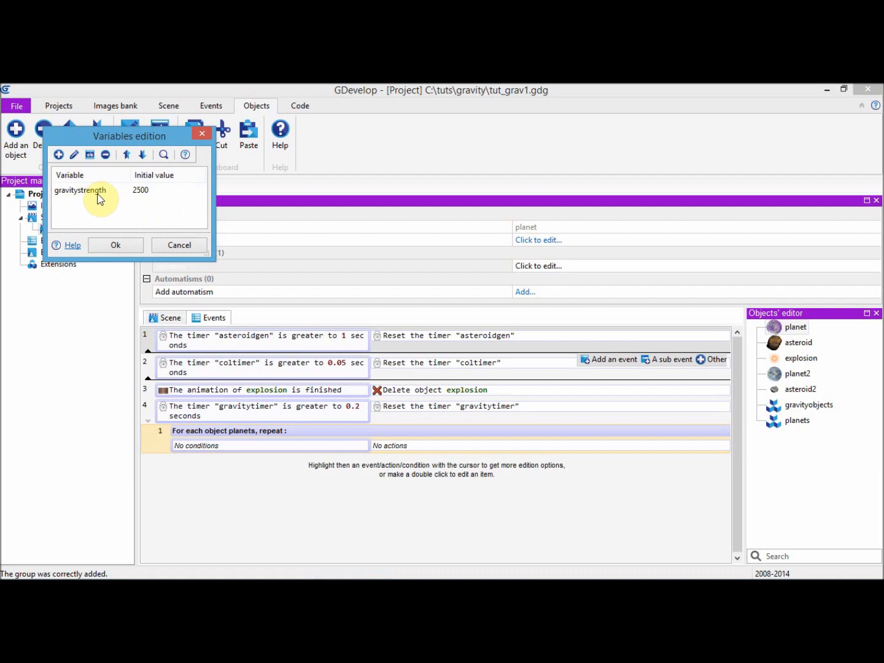
click(127, 247)
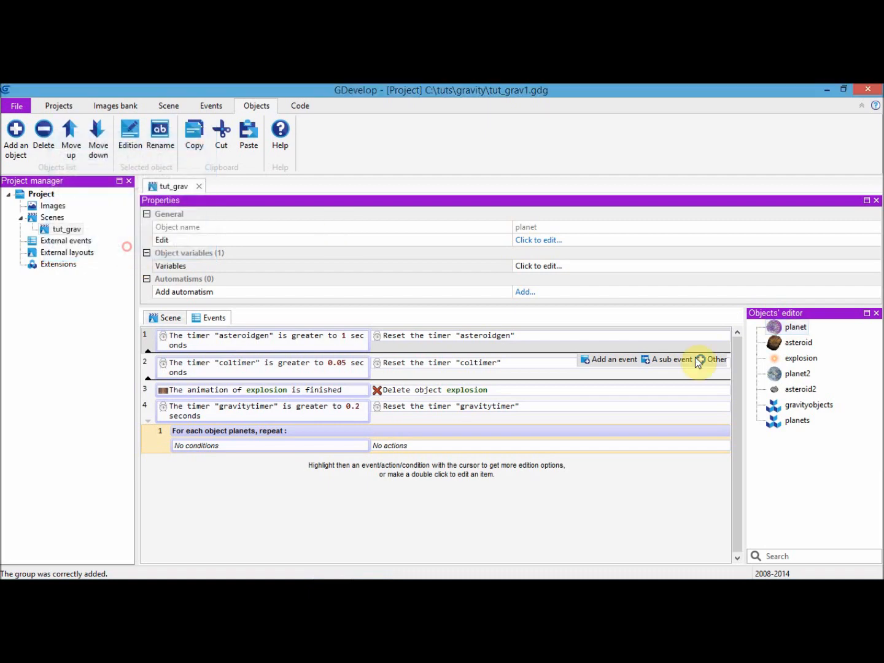
Add an object variable named gravitystrength with an initial value of 5000 to the planet2 object
click(780, 374)
double_click(403, 270)
click(62, 154)
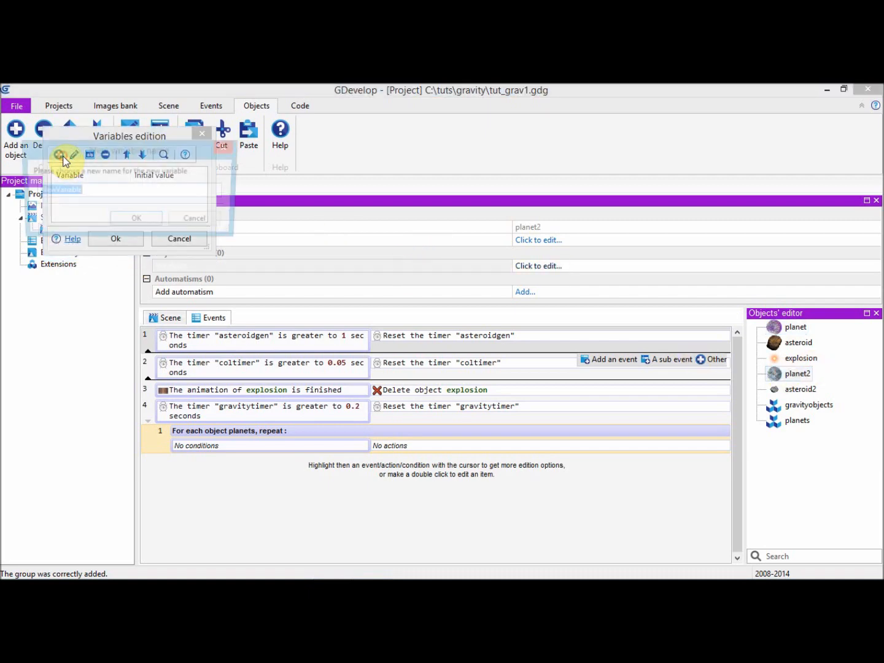
text(gravitystre)
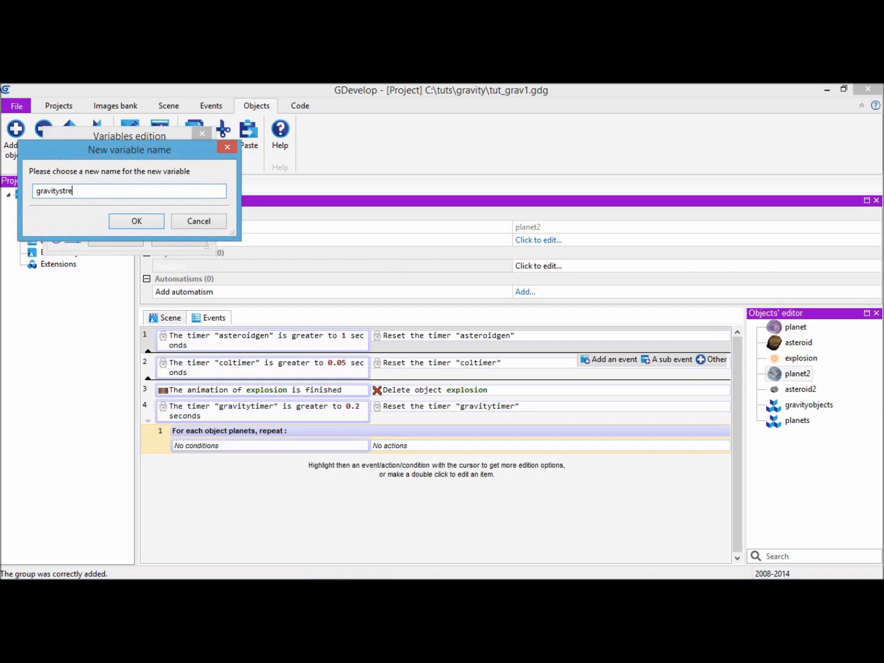
click(123, 221)
double_click(125, 196)
text(5000)
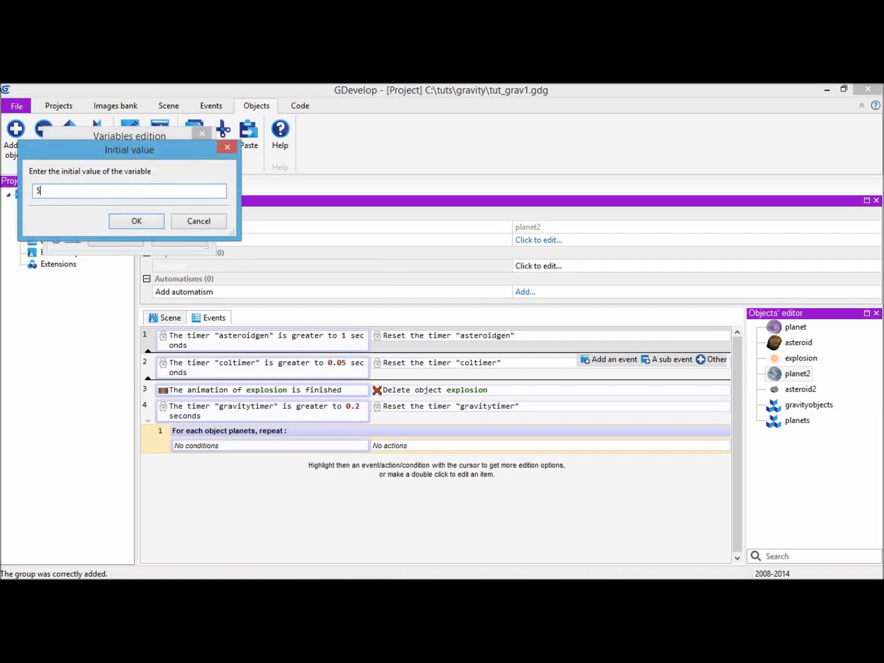
click(147, 226)
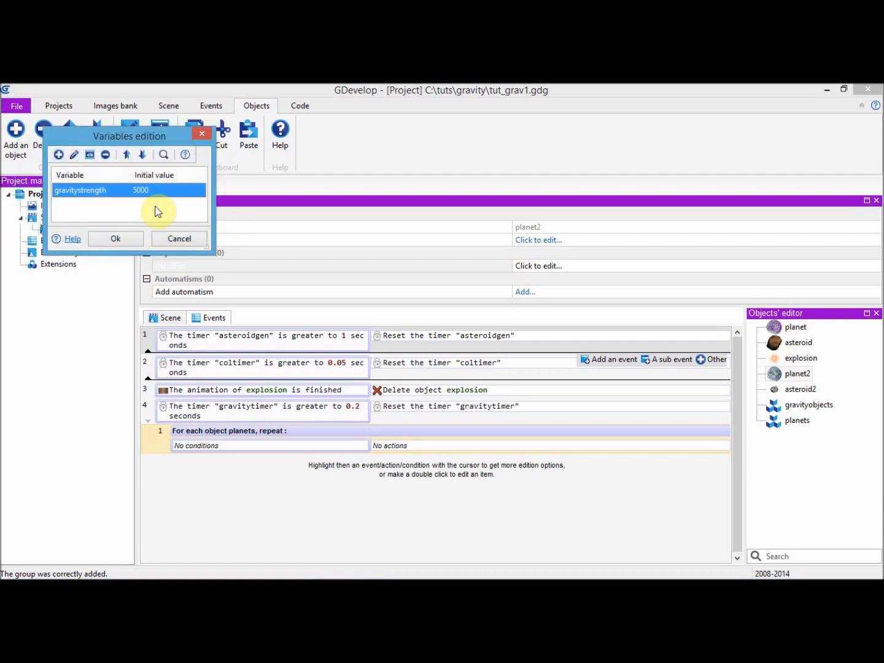
click(116, 239)
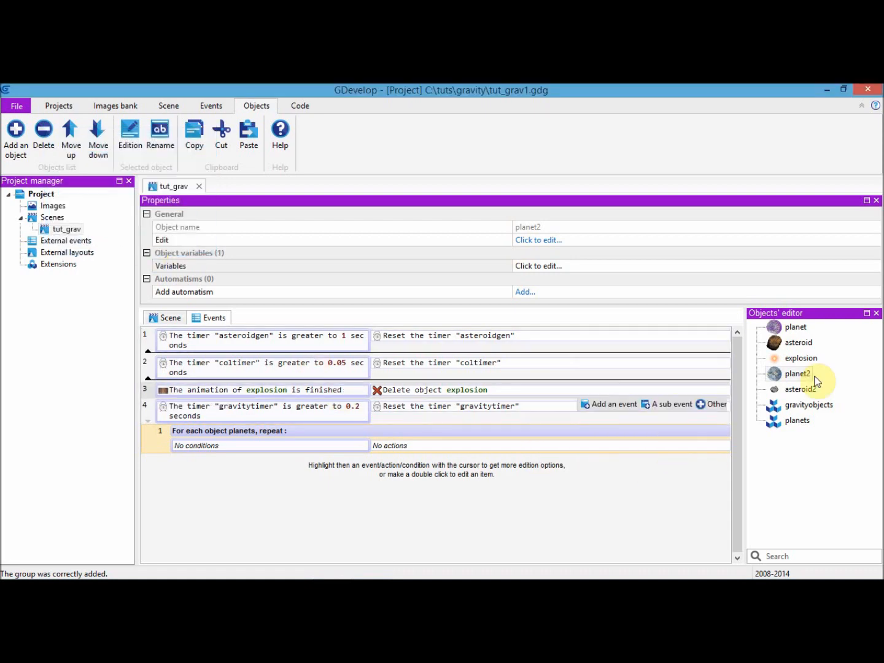
click(876, 201)
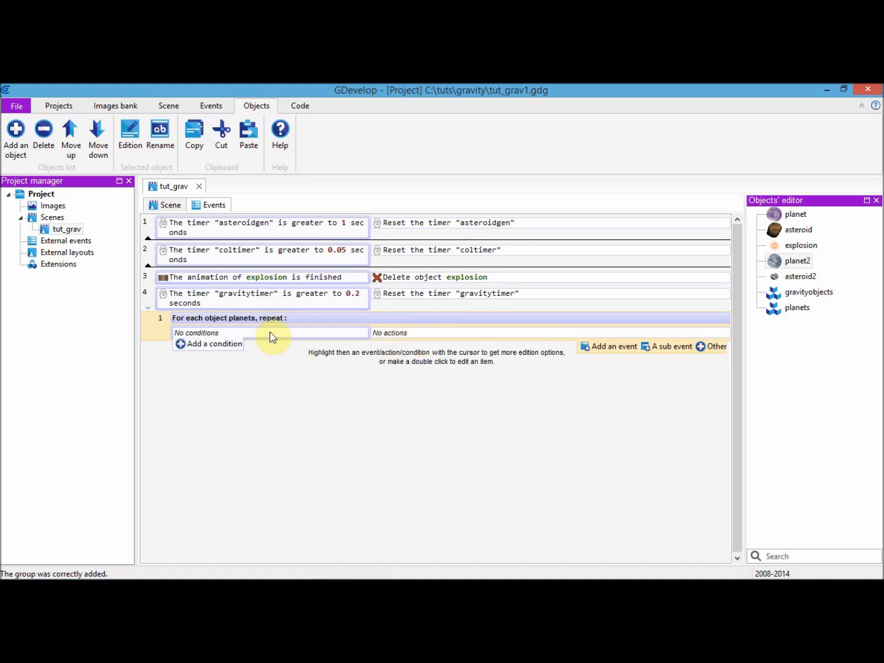
Add an action to the For each event that applies a force moving gravityobjects towards the planets group
click(405, 345)
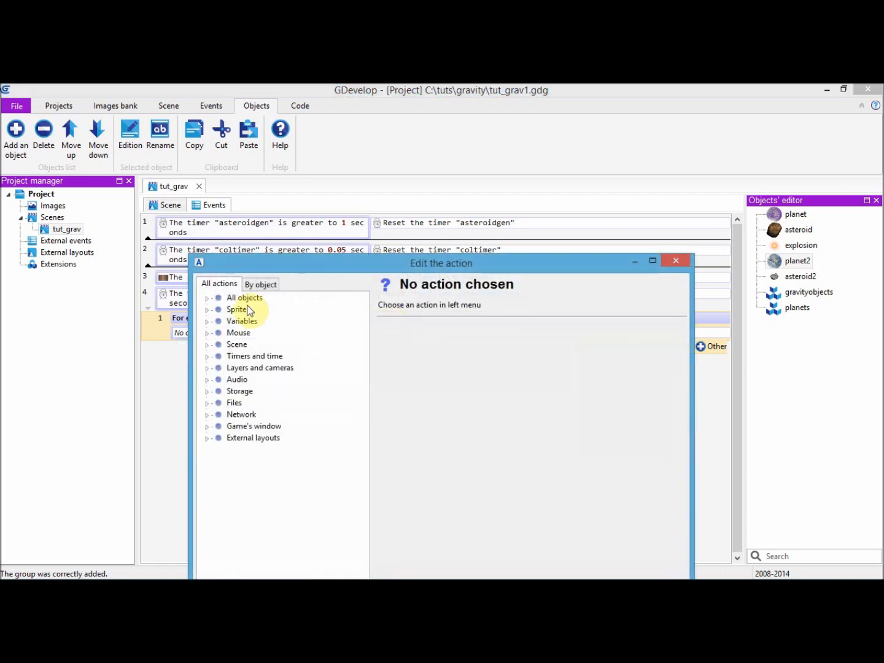
click(205, 300)
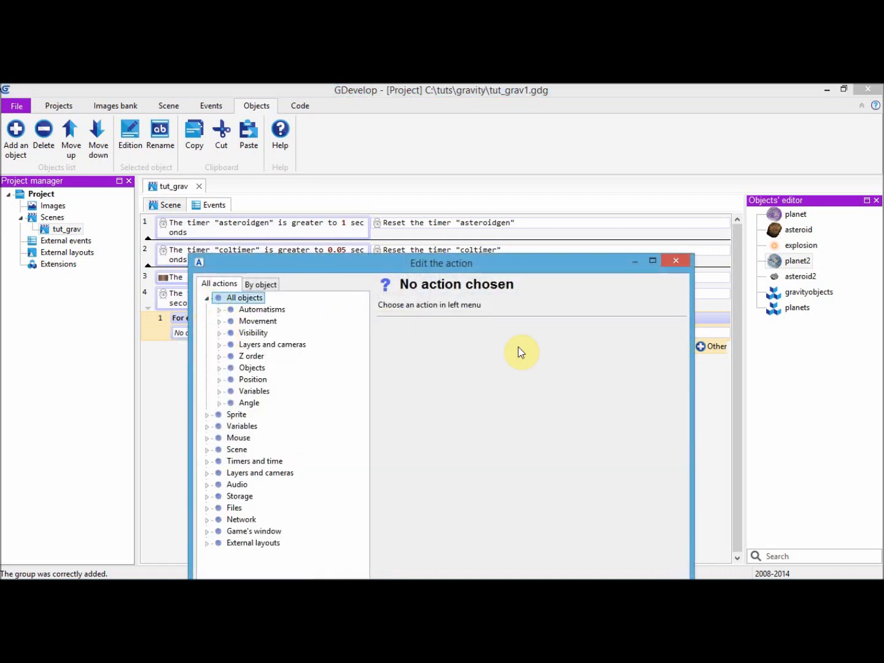
click(219, 322)
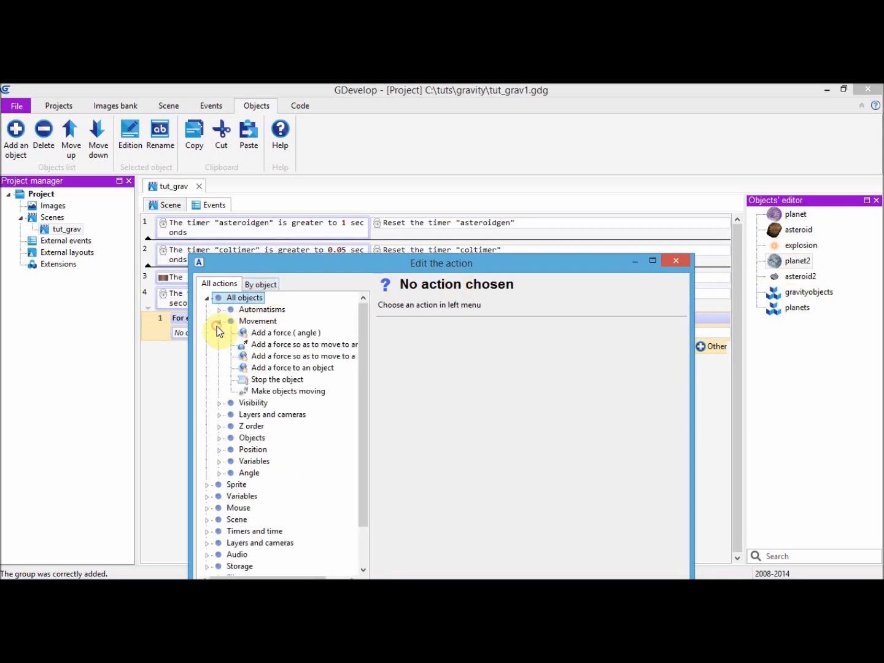
click(276, 347)
click(406, 352)
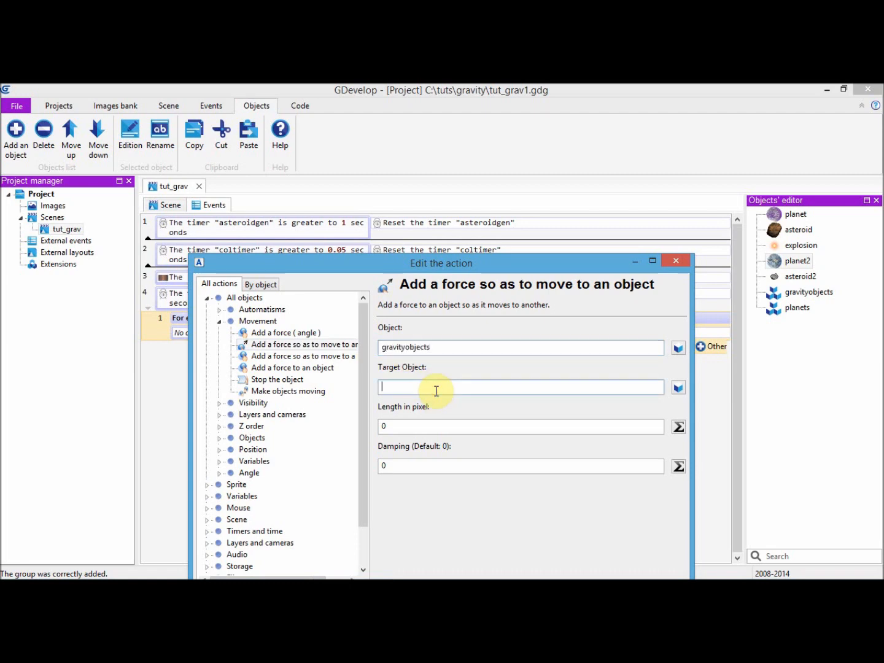
Replace the force's length with an expression that reads the planets group's gravitystrength object variable
double_click(453, 426)
key(BackSpace)
click(677, 427)
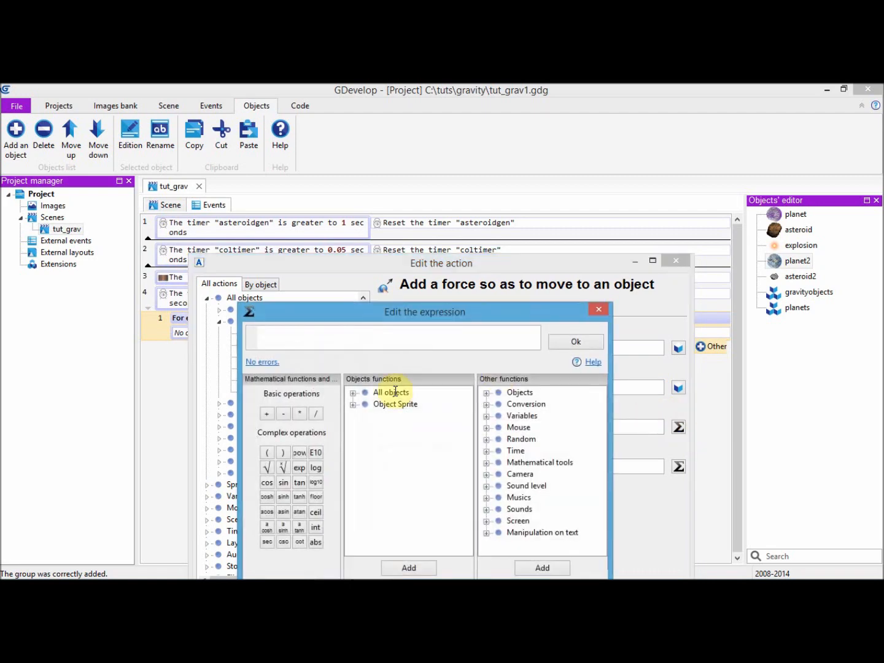
click(353, 394)
click(365, 452)
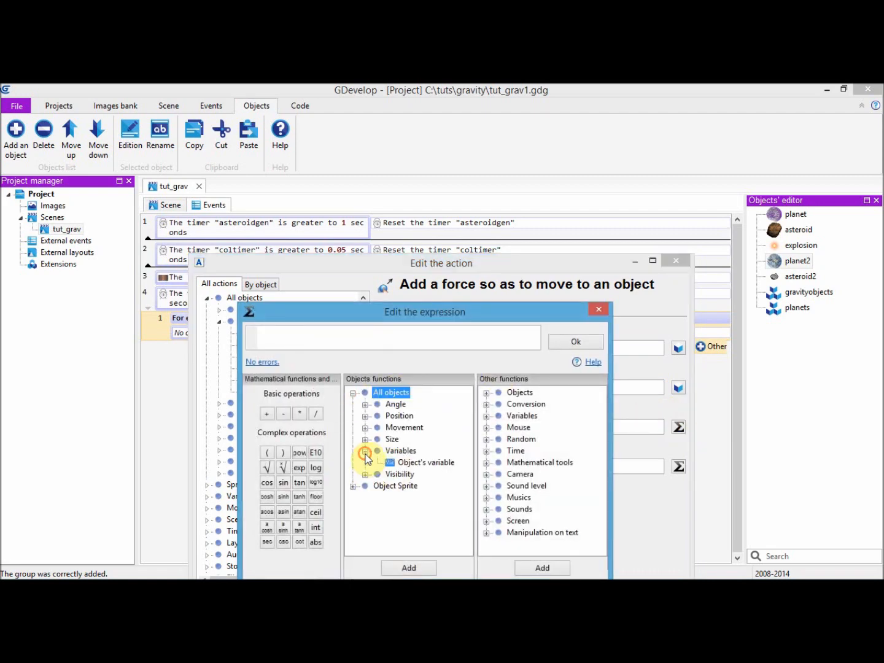
double_click(401, 463)
click(325, 449)
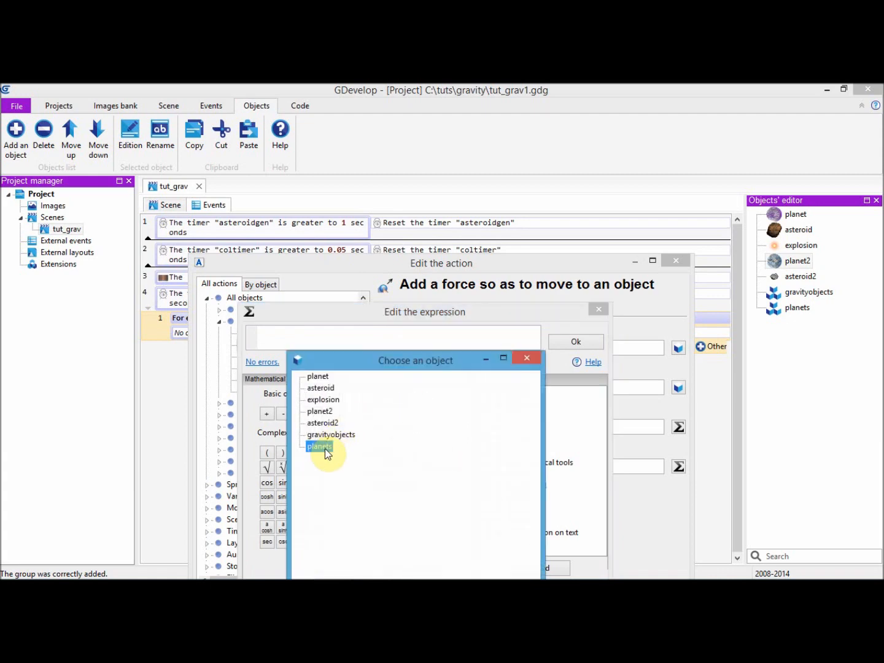
double_click(324, 448)
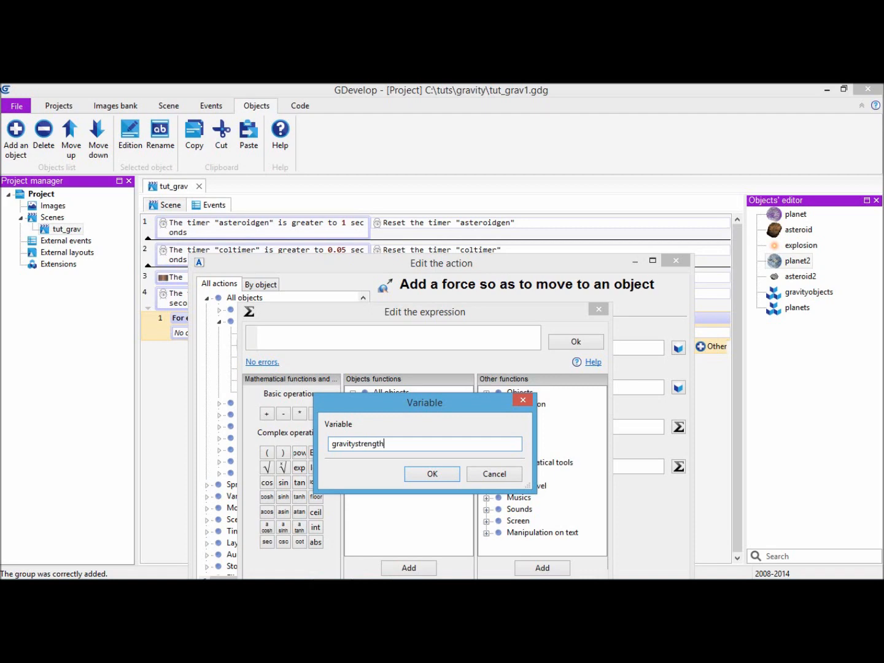
click(423, 475)
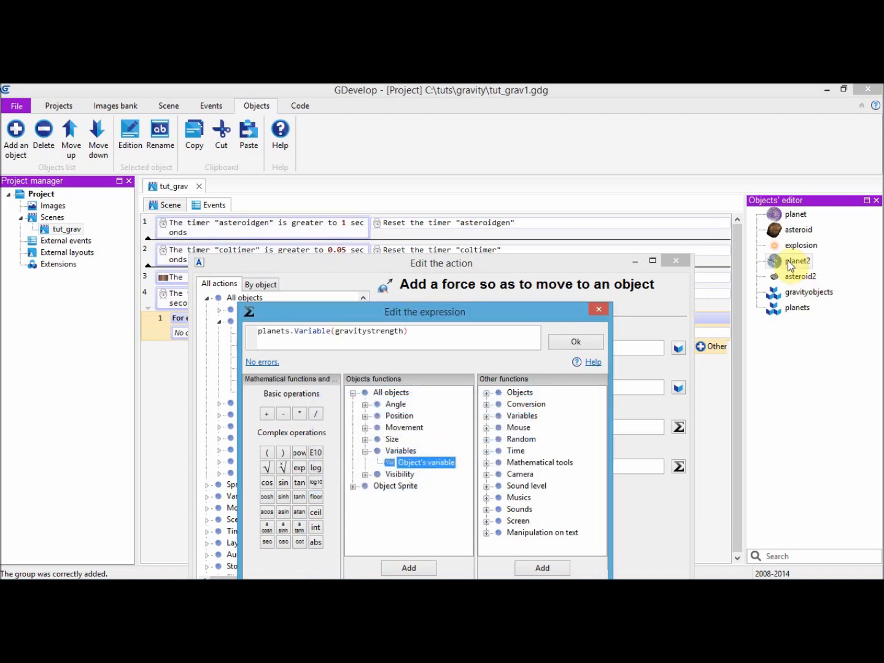
Divide the force length expression by the distance between planets and gravityobjects, using planets.Distance(gravityobjects)
drag(515, 317, 513, 226)
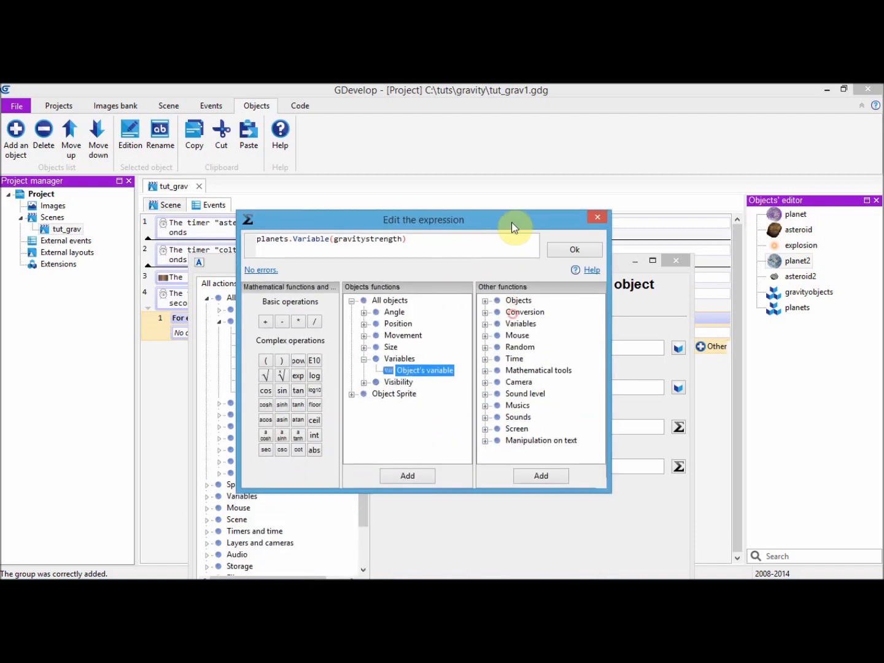
click(431, 244)
text(/)
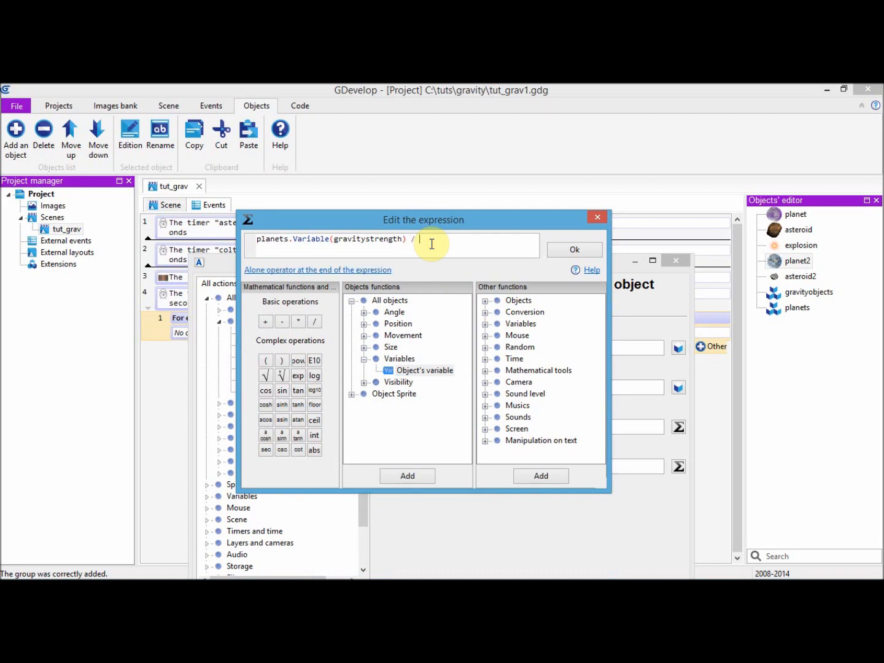
click(364, 359)
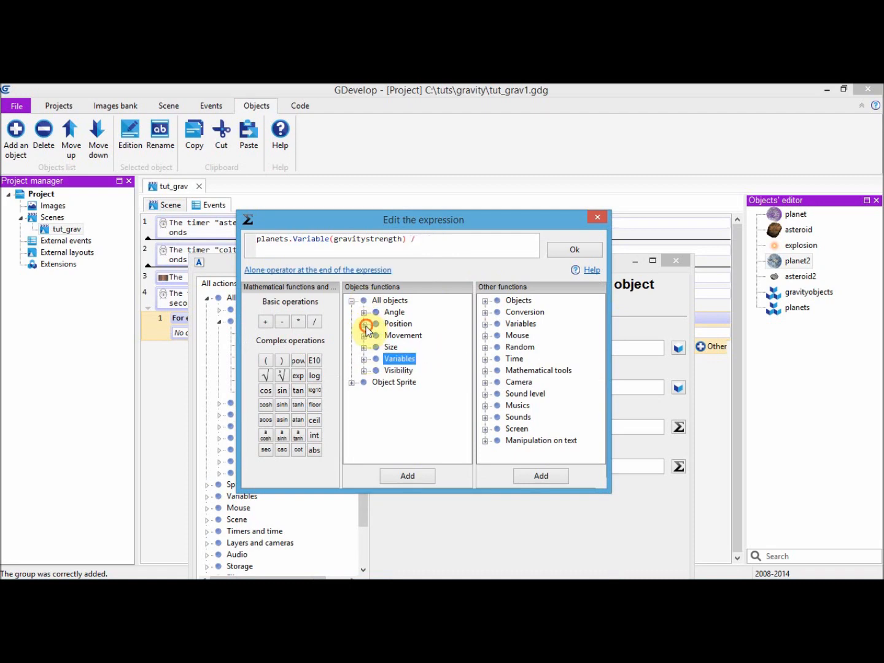
click(365, 326)
double_click(405, 340)
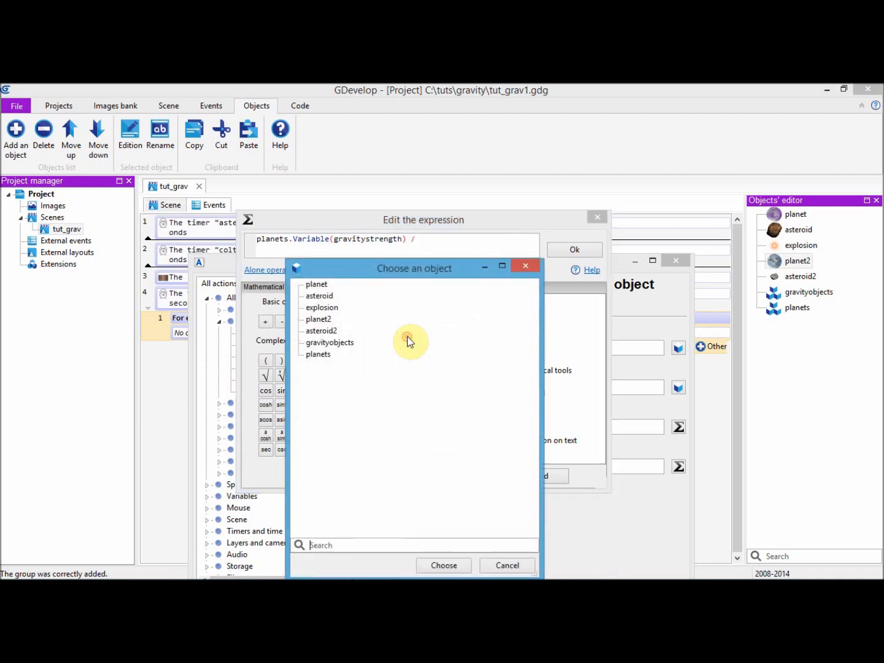
click(332, 345)
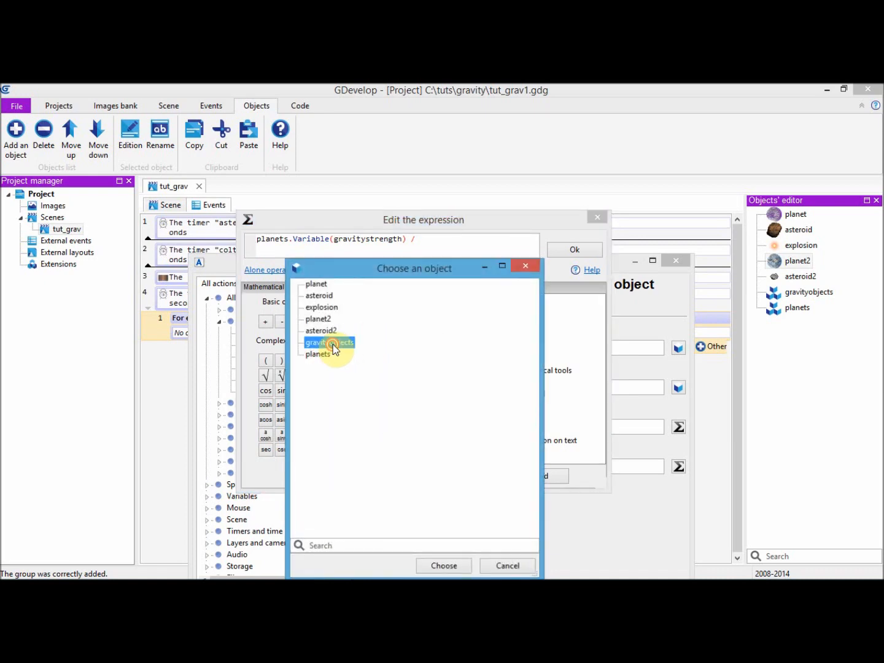
click(332, 345)
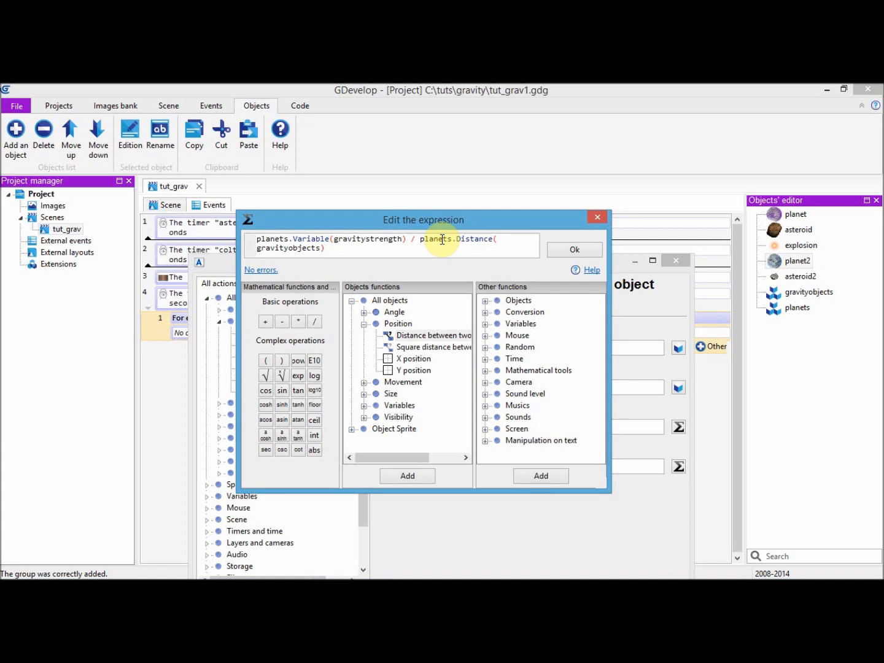
drag(417, 238, 450, 248)
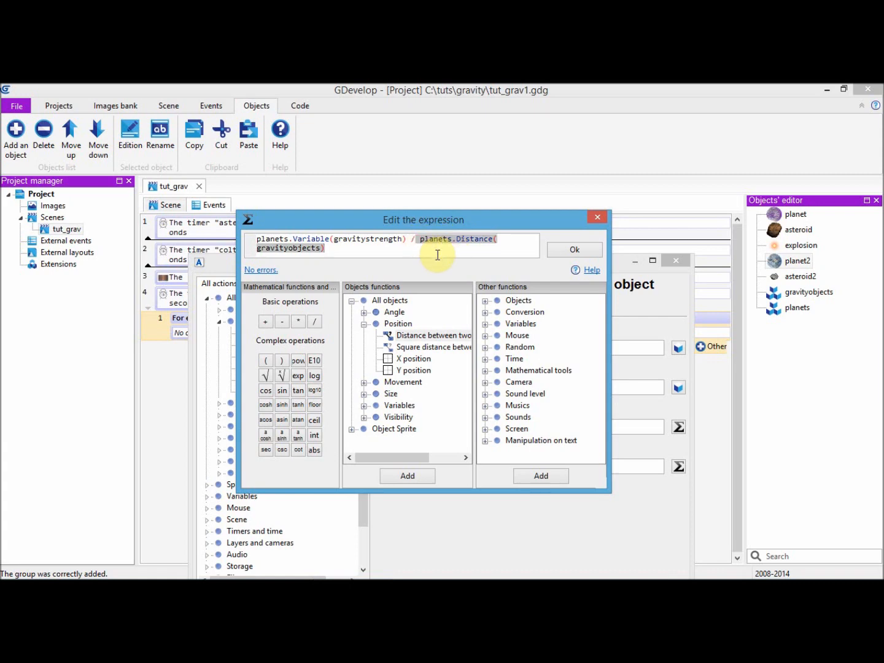
click(438, 254)
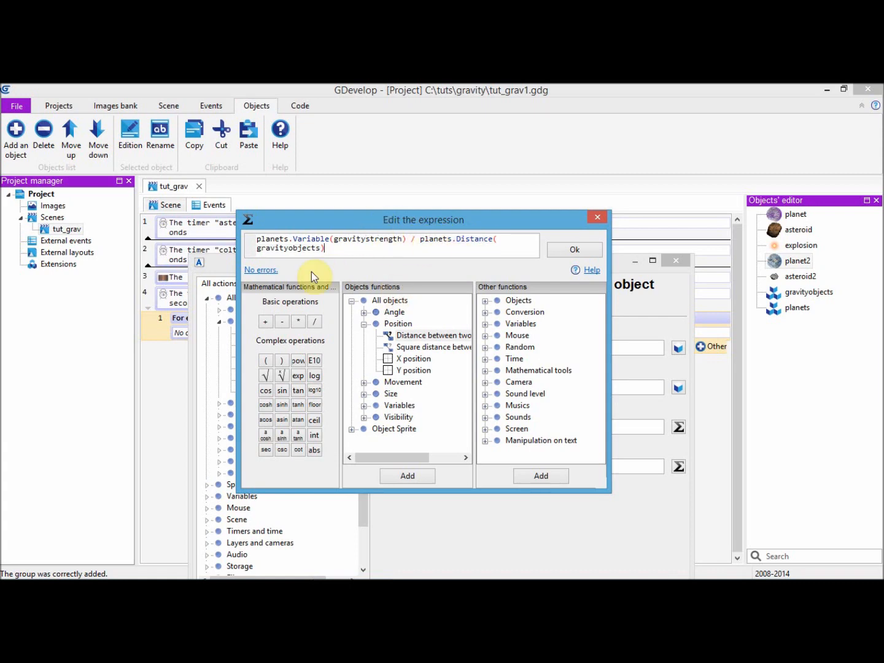
click(570, 254)
Set the force's damping to 0.95 and accept the action
drag(539, 263, 528, 156)
click(426, 356)
text(.95)
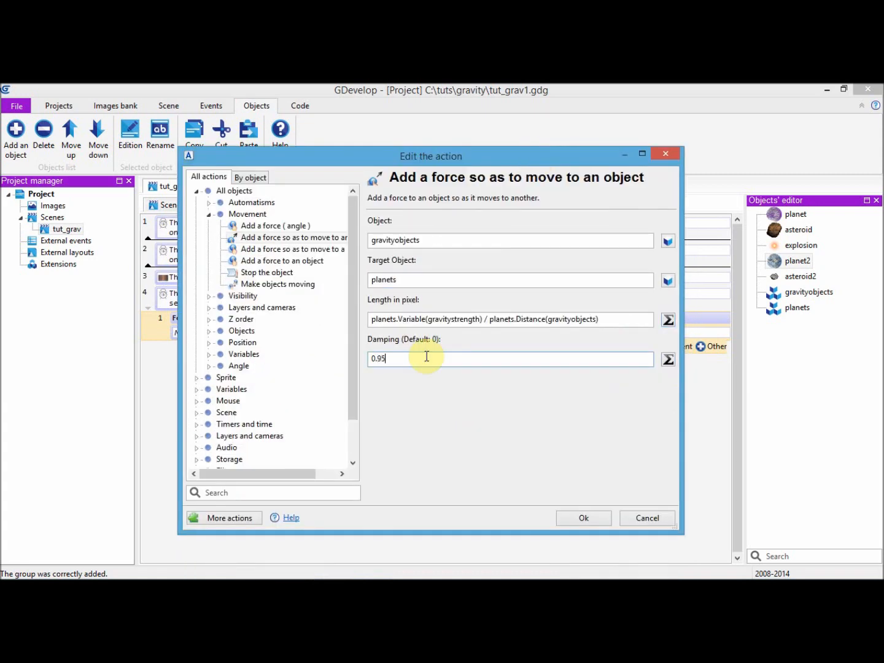
click(597, 520)
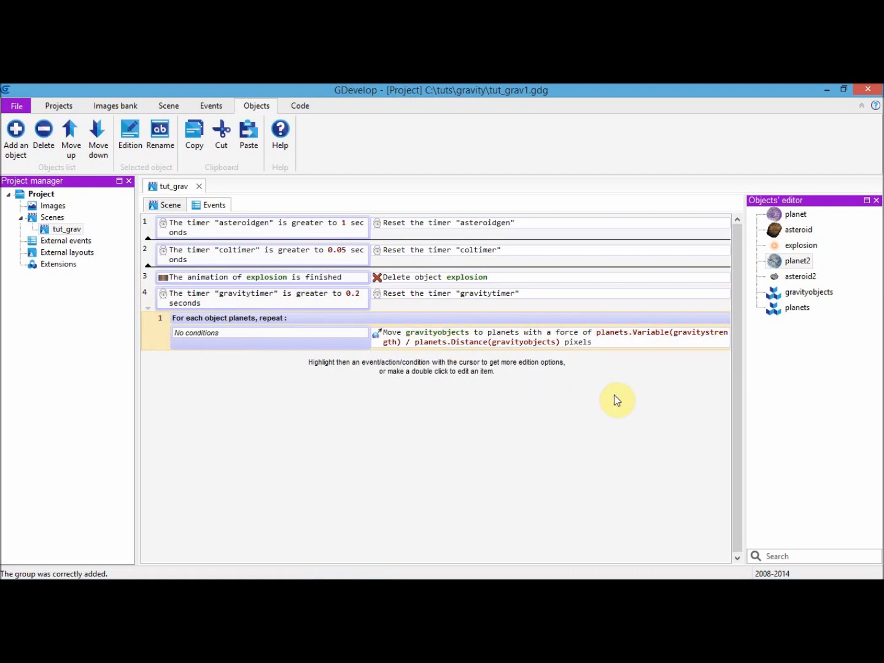
Preview the scene in the browser to check how the asteroids react to the planet, and return to GDevelop
click(177, 208)
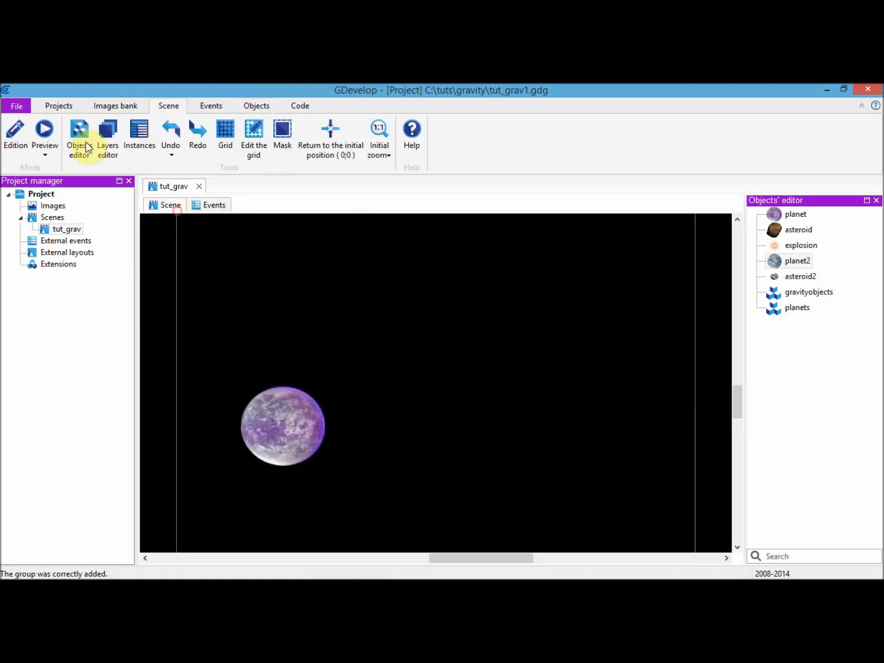
click(45, 130)
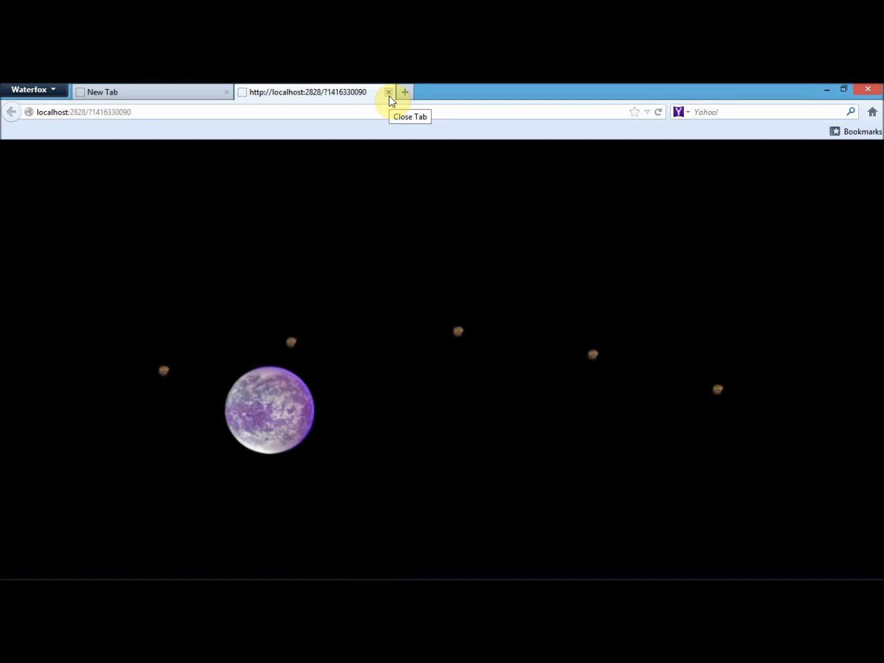
click(390, 94)
key(alt+Tab)
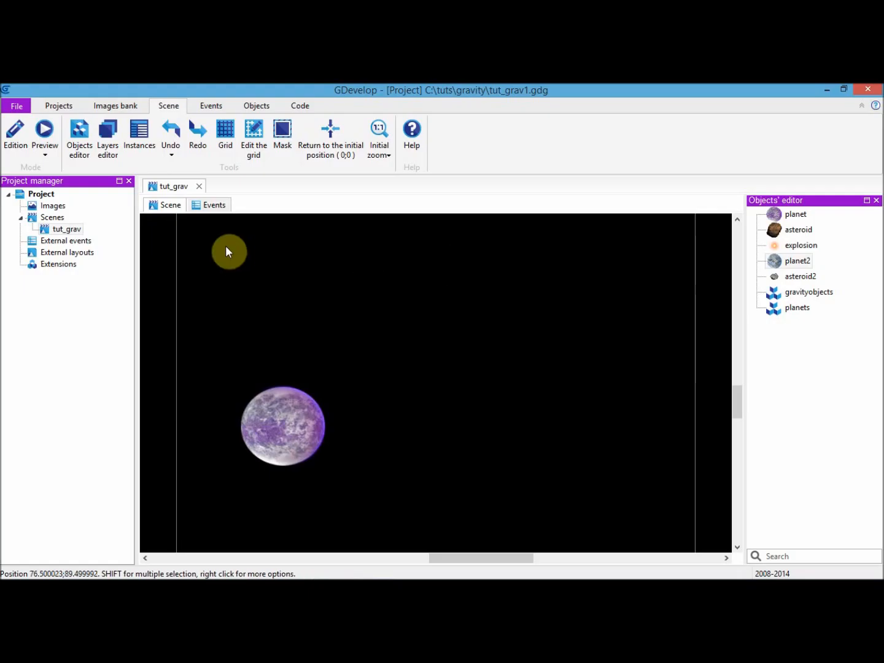
Move the purple planet to the scene's upper-left area and place a planet2 instance near its bottom edge, right of centre
drag(274, 422, 243, 253)
click(565, 334)
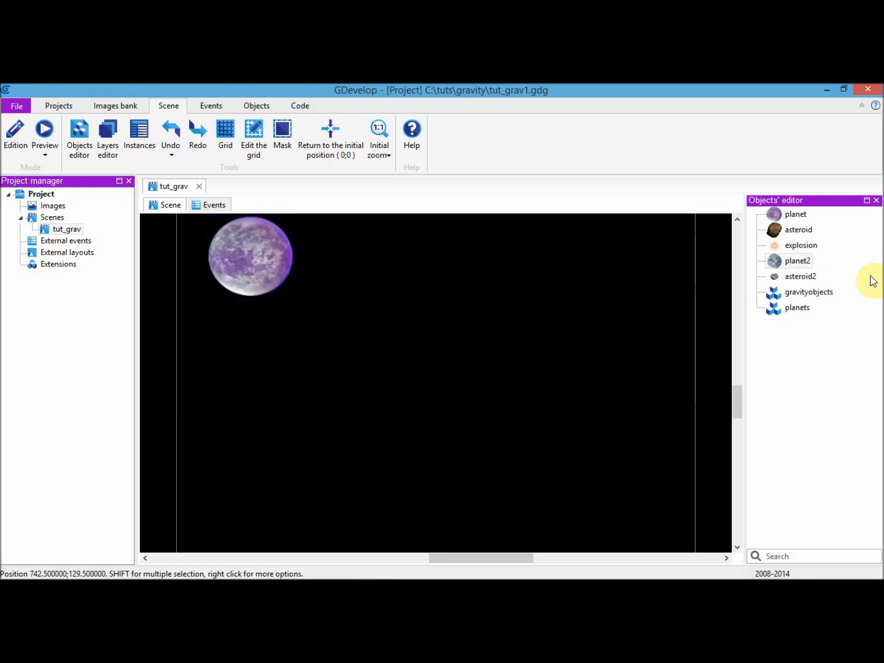
click(799, 261)
drag(462, 482, 462, 507)
drag(498, 527, 527, 525)
click(563, 424)
click(627, 372)
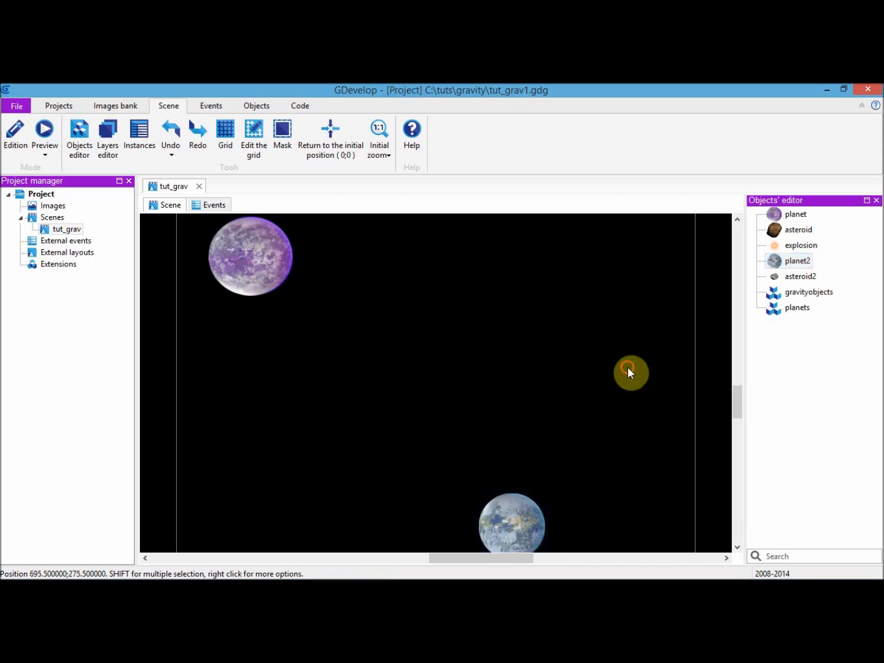
Review the object variables defined for the planet2 object
right_click(777, 269)
click(779, 302)
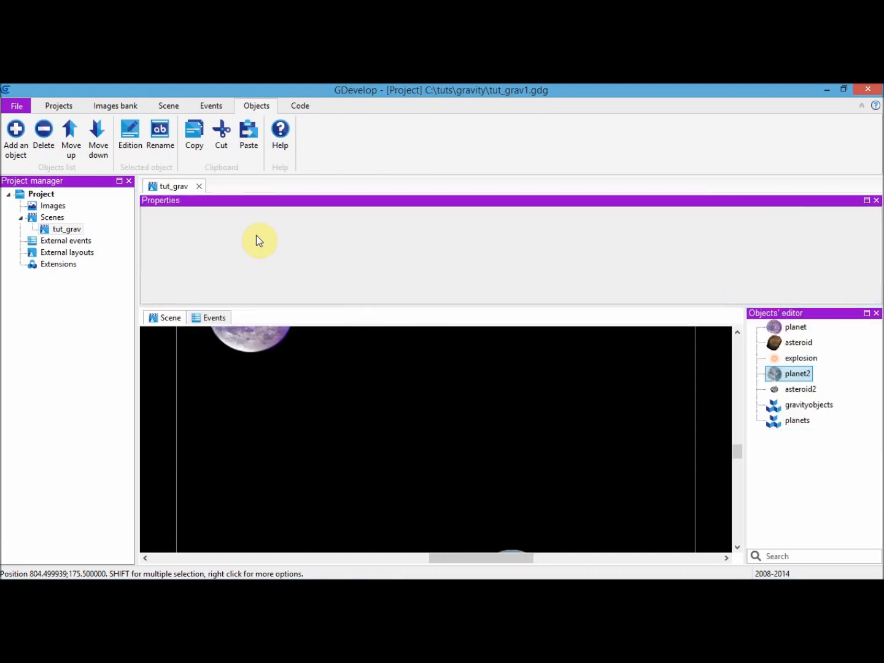
click(876, 201)
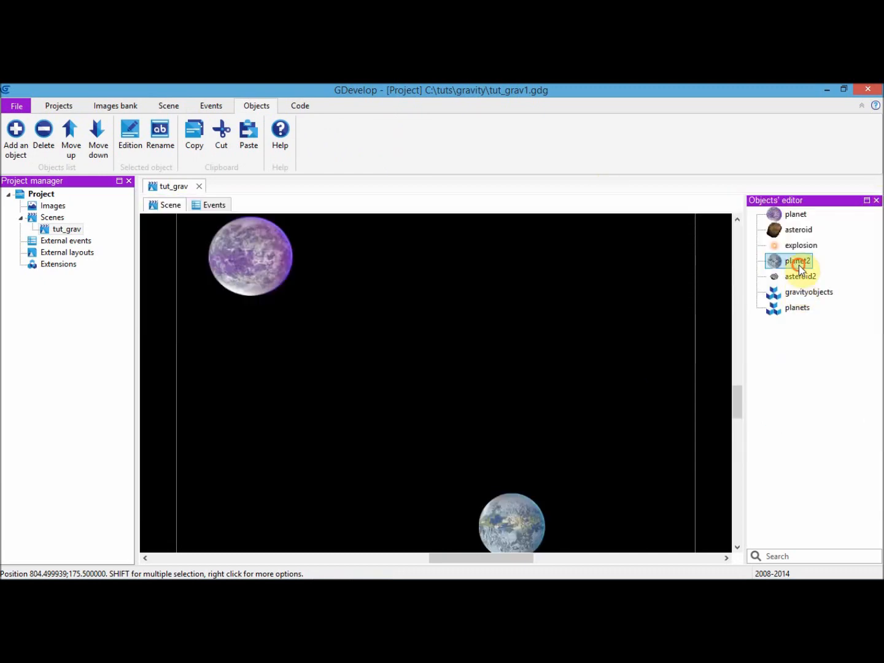
click(792, 275)
right_click(798, 261)
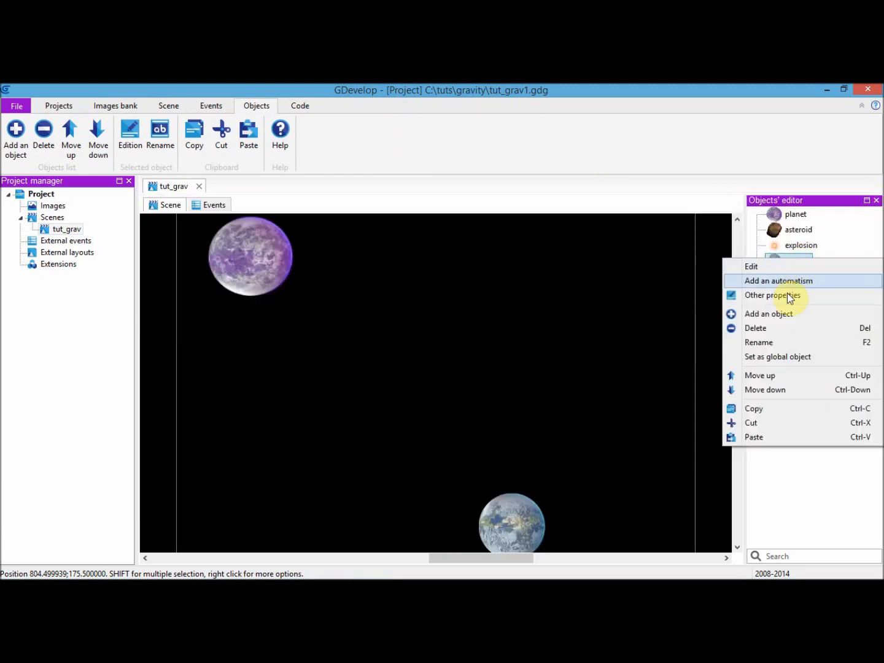
click(790, 297)
click(288, 266)
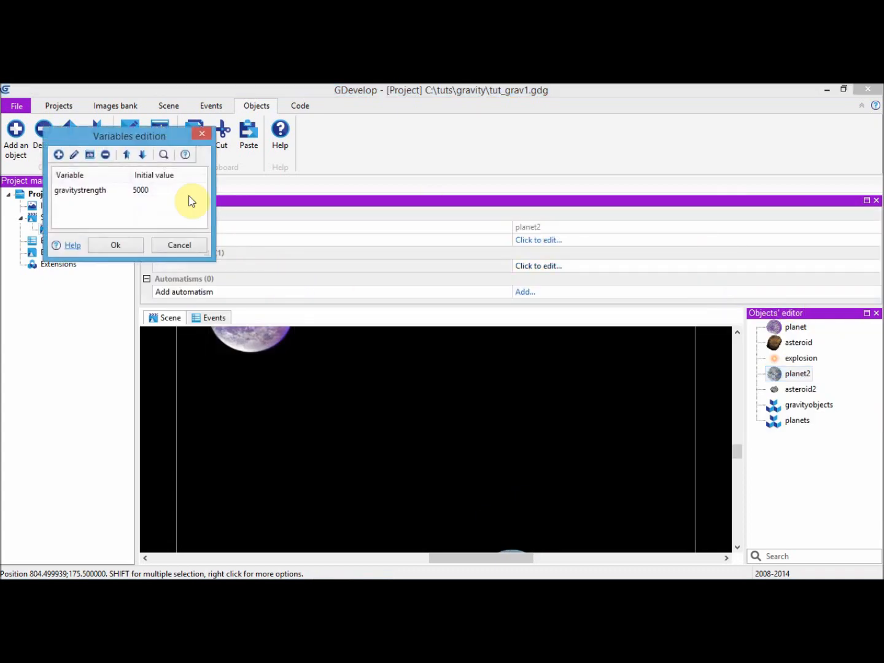
click(119, 245)
click(876, 201)
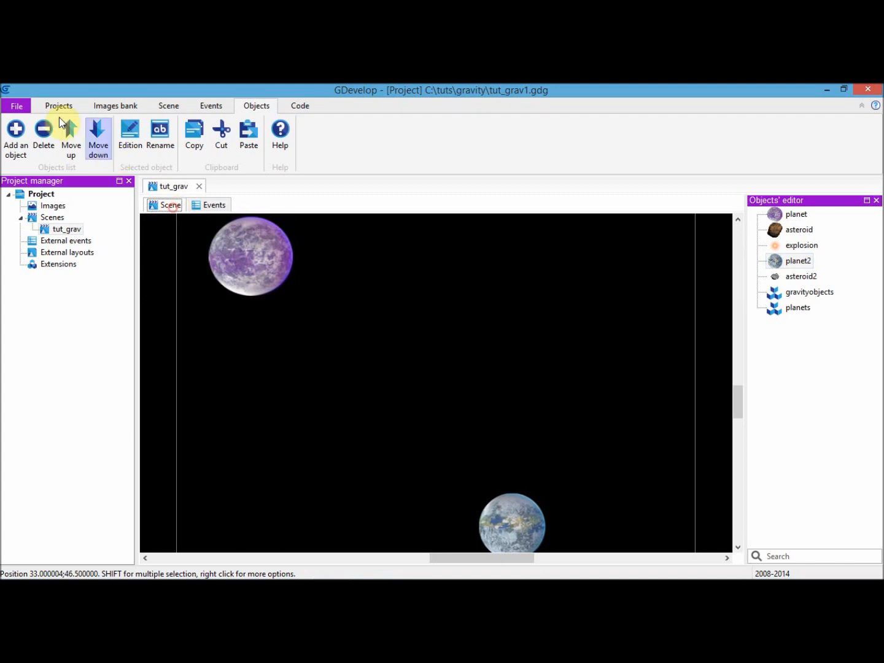
Launch a preview of the scene with both planets in place
click(168, 106)
click(44, 129)
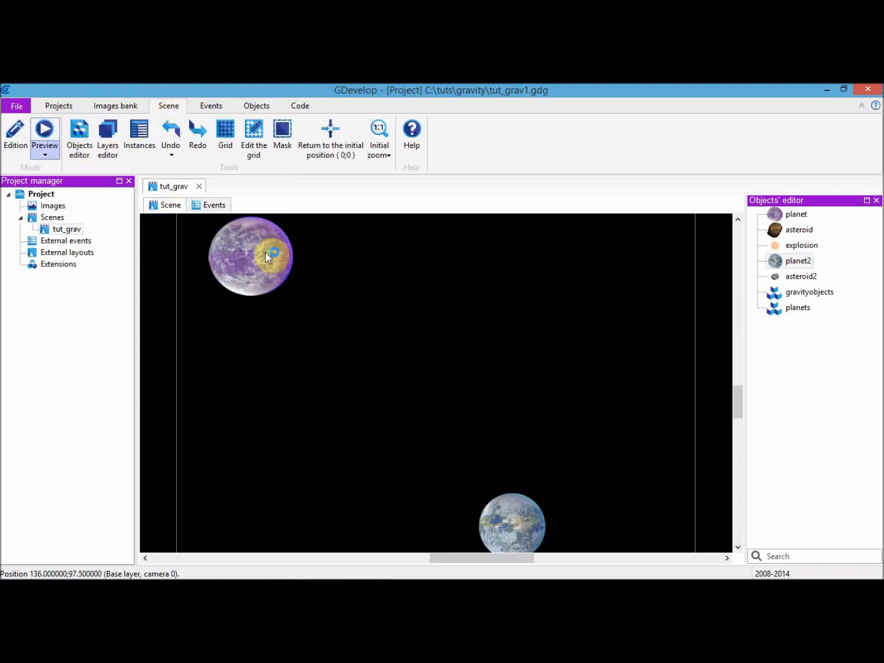